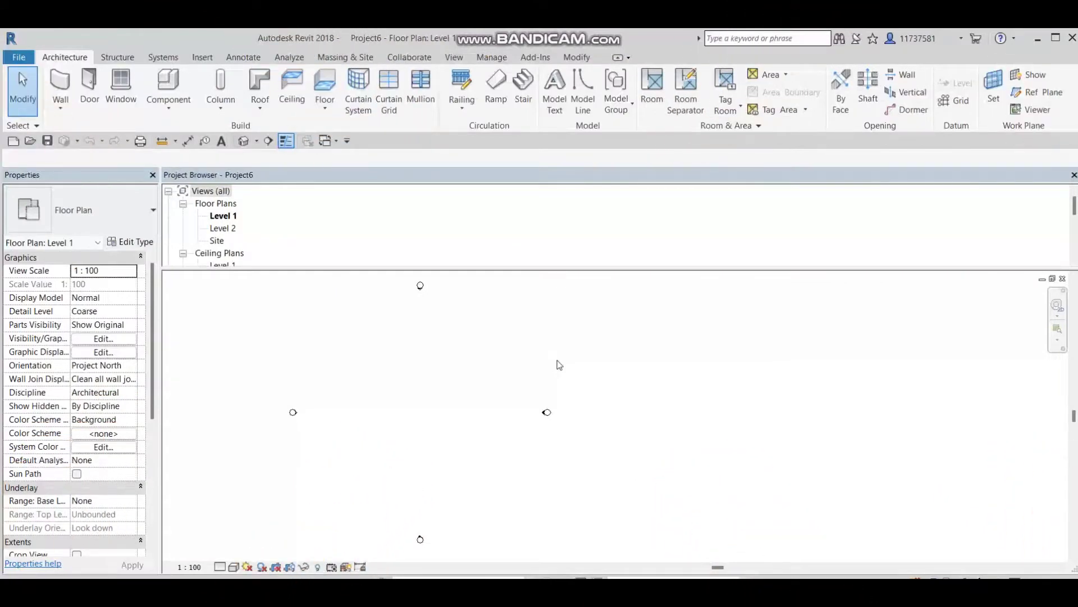
Draw a straight horizontal architectural wall about 25000 mm long between the elevation markers in the Level 1 plan.
left_click(60, 106)
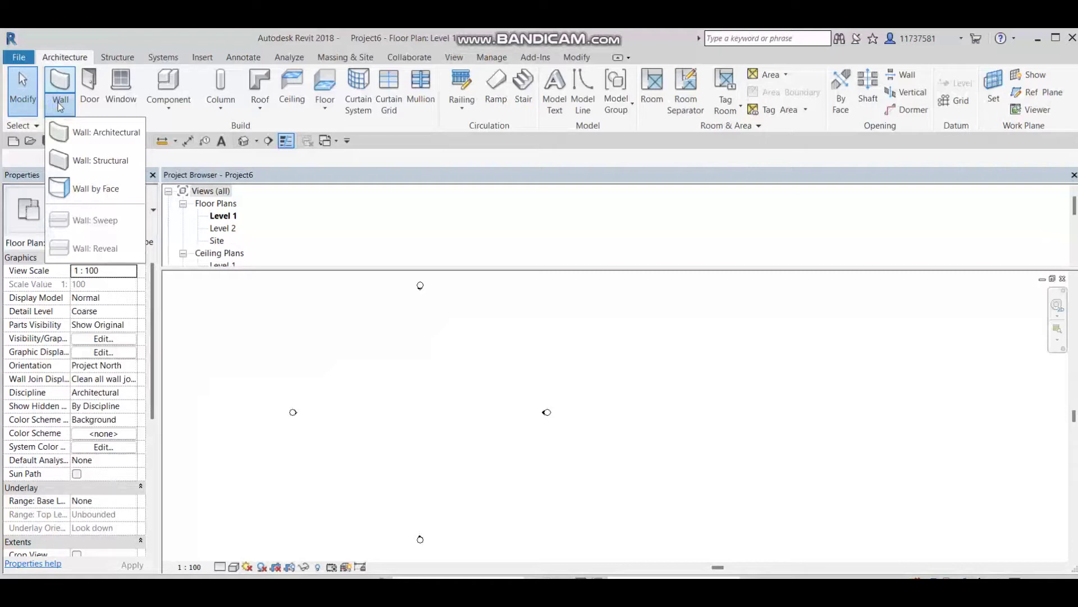
left_click(60, 85)
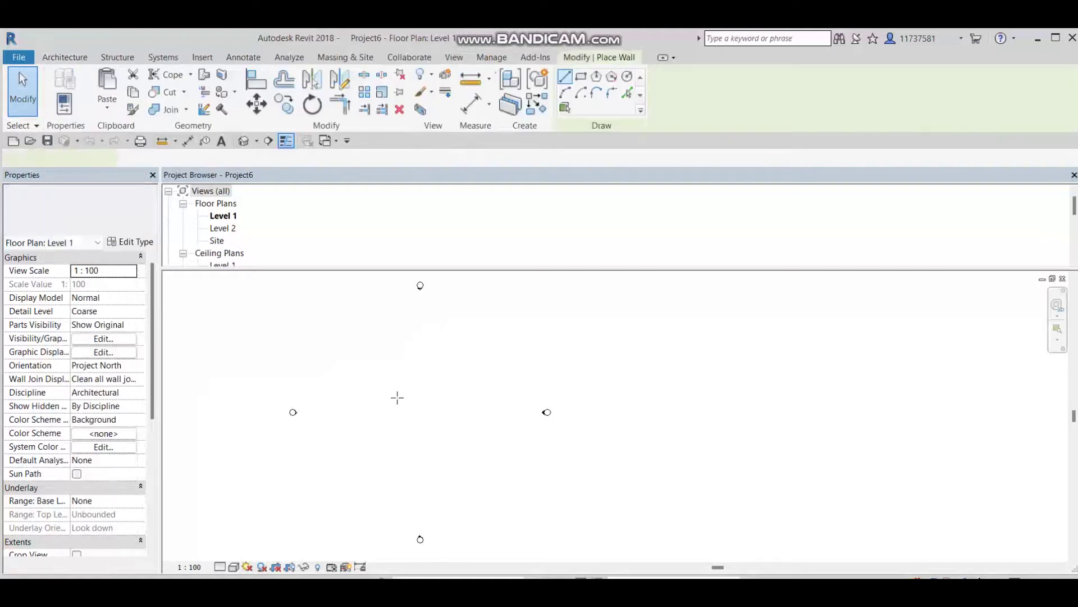
left_click(354, 391)
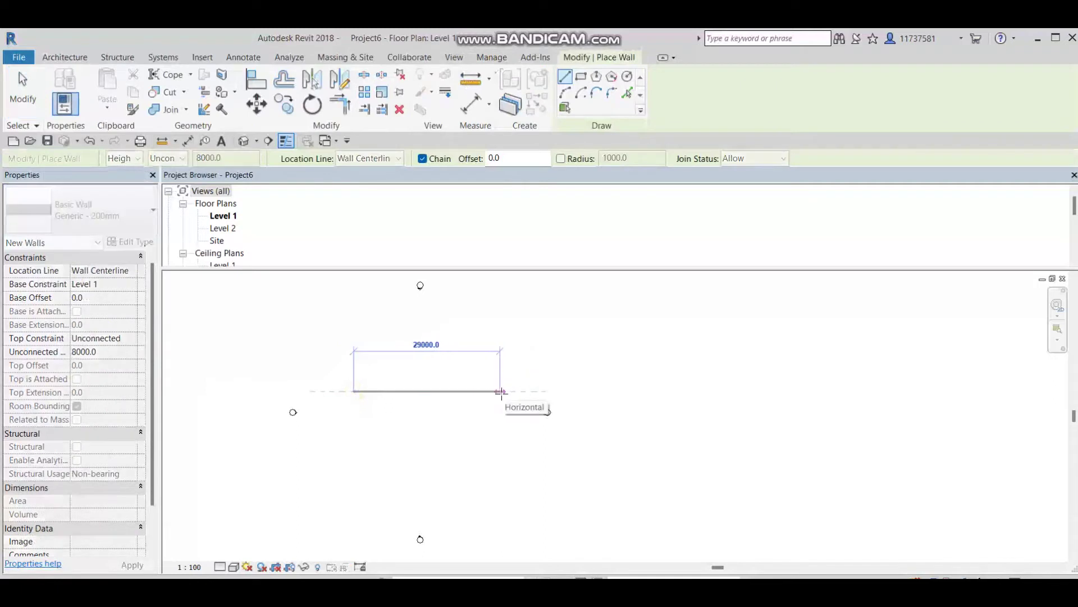
left_click(500, 391)
scroll(505, 427, "up", 2)
scroll(422, 414, "up", 4)
scroll(374, 368, "up", 1)
key("Escape")
middle_click_drag(374, 368, 496, 390)
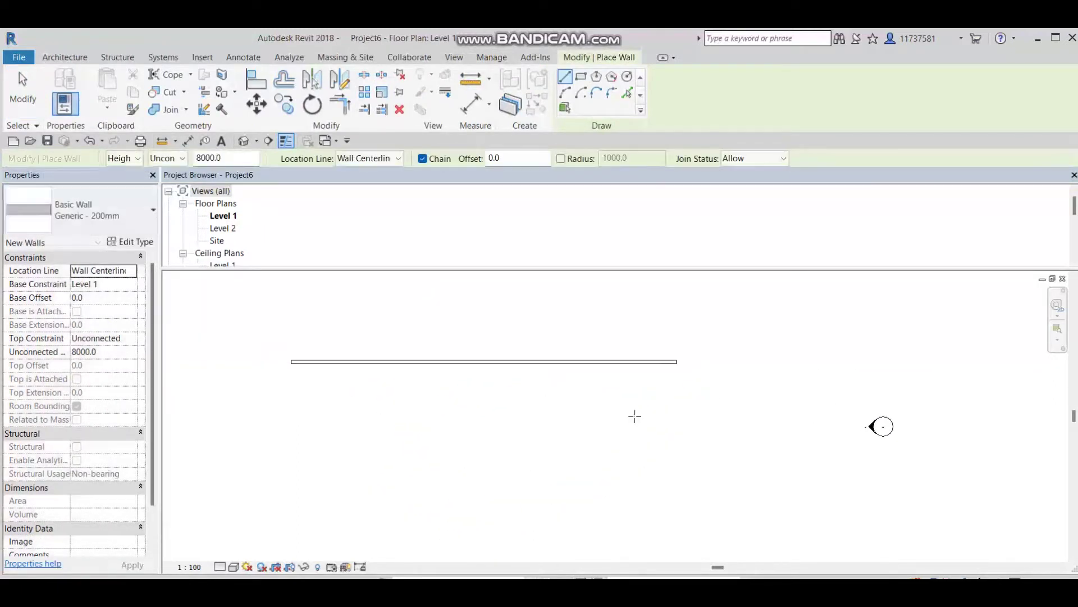
key("Escape")
Change the drawn wall's type to Exterior - Brick on Mtl. Stud.
left_click(427, 364)
left_click(99, 216)
left_click(82, 210)
scroll(132, 325, "up", 3)
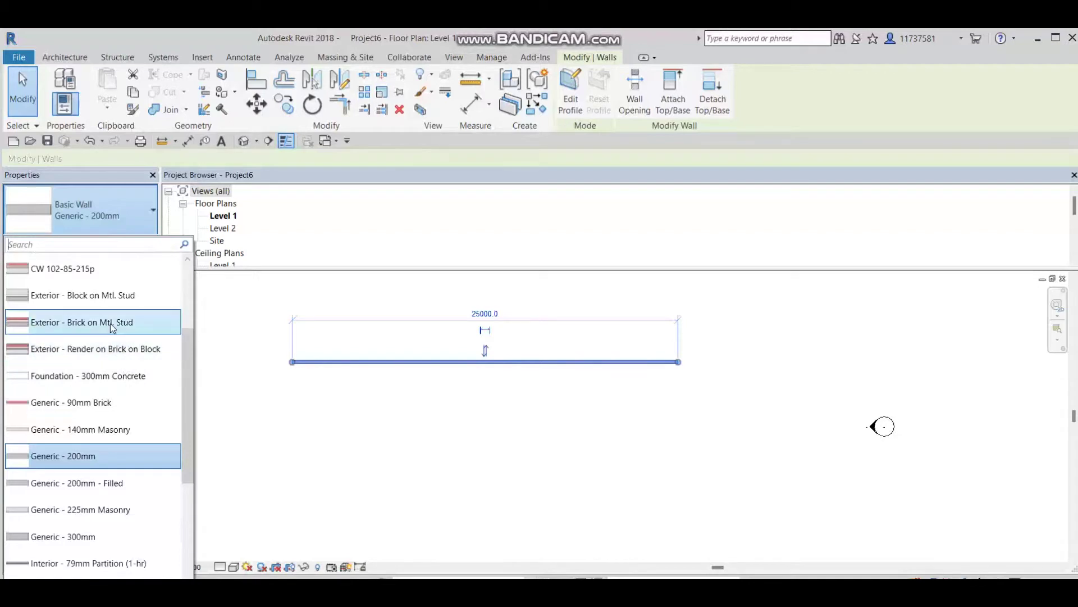
left_click(113, 324)
left_click(473, 384)
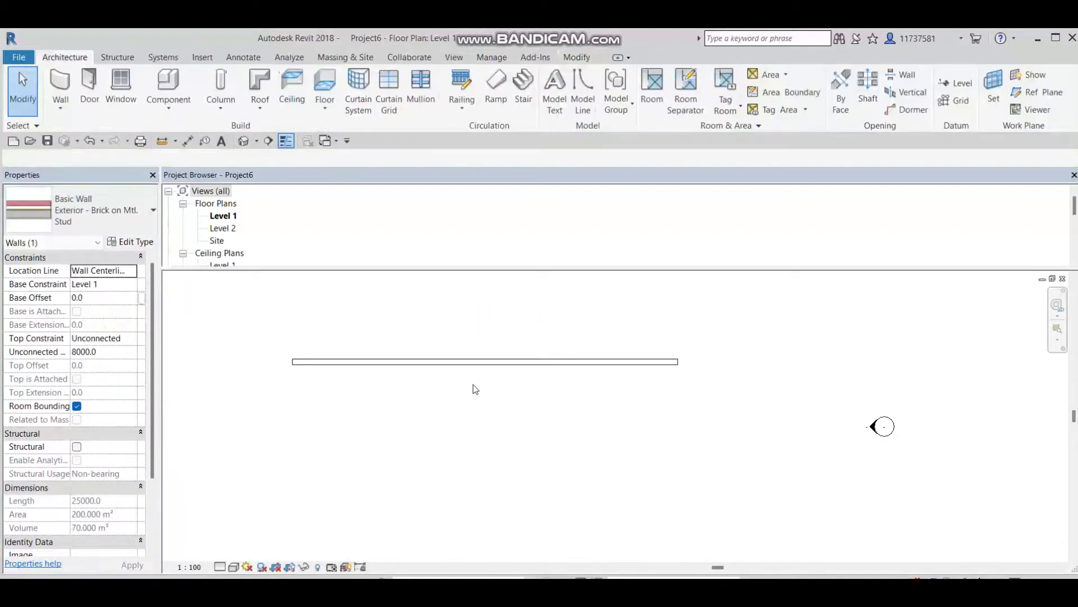
Set the Level 1 plan's detail level to Fine.
left_click(220, 567)
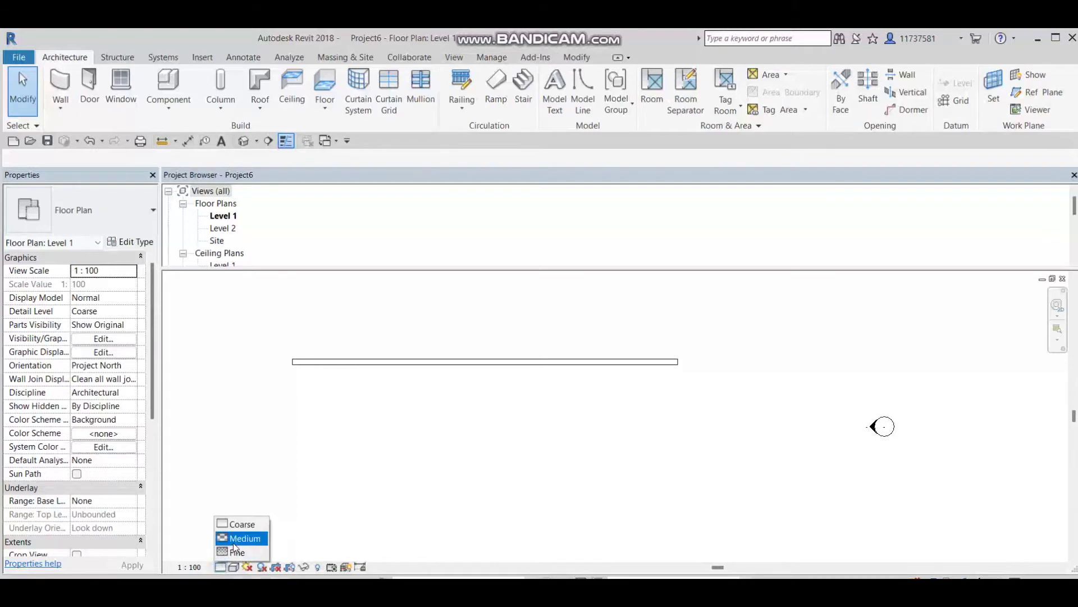
scroll(458, 374, "up", 5)
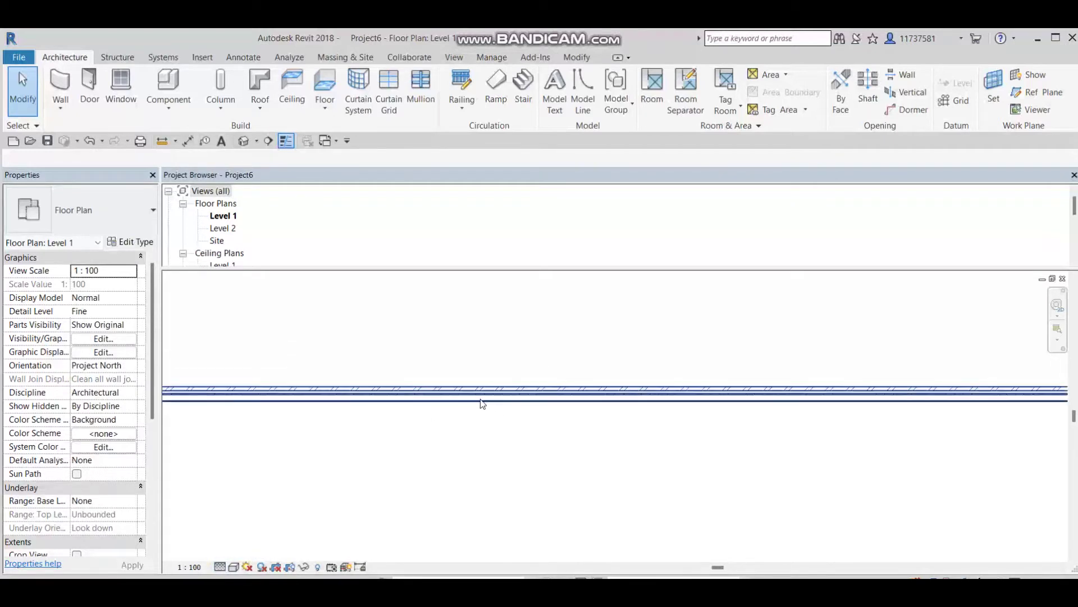
scroll(513, 407, "down", 2)
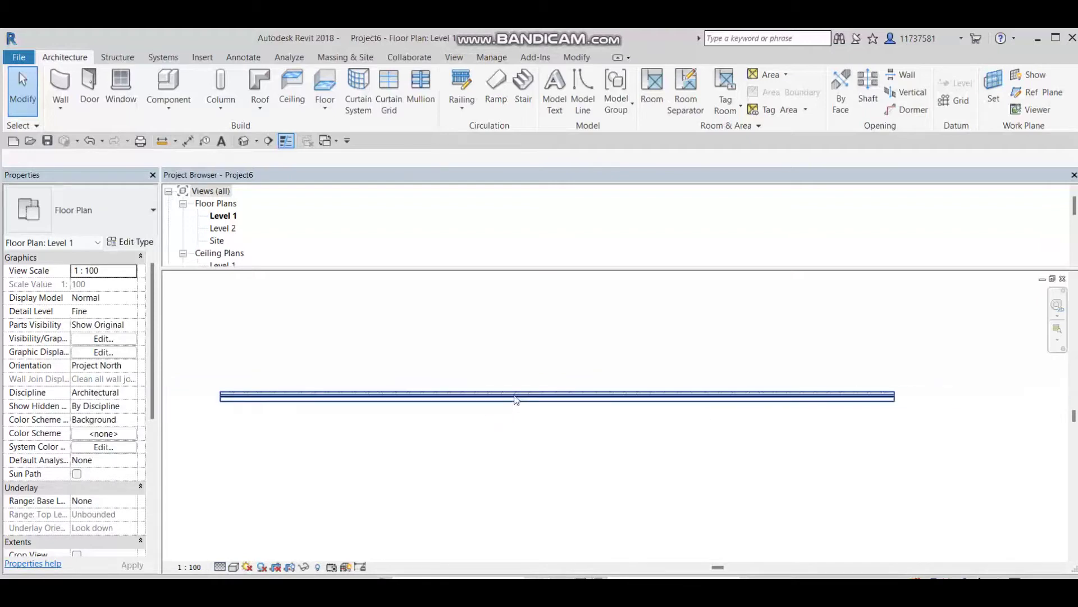
Flip the wall's orientation to swap its exterior and interior sides.
left_click(516, 399)
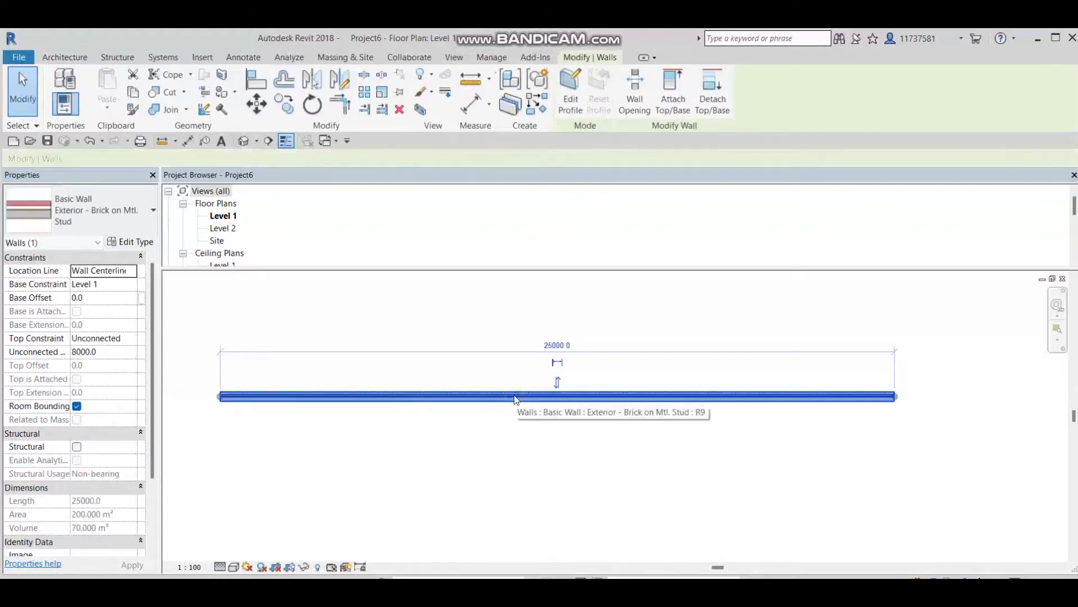
key("space")
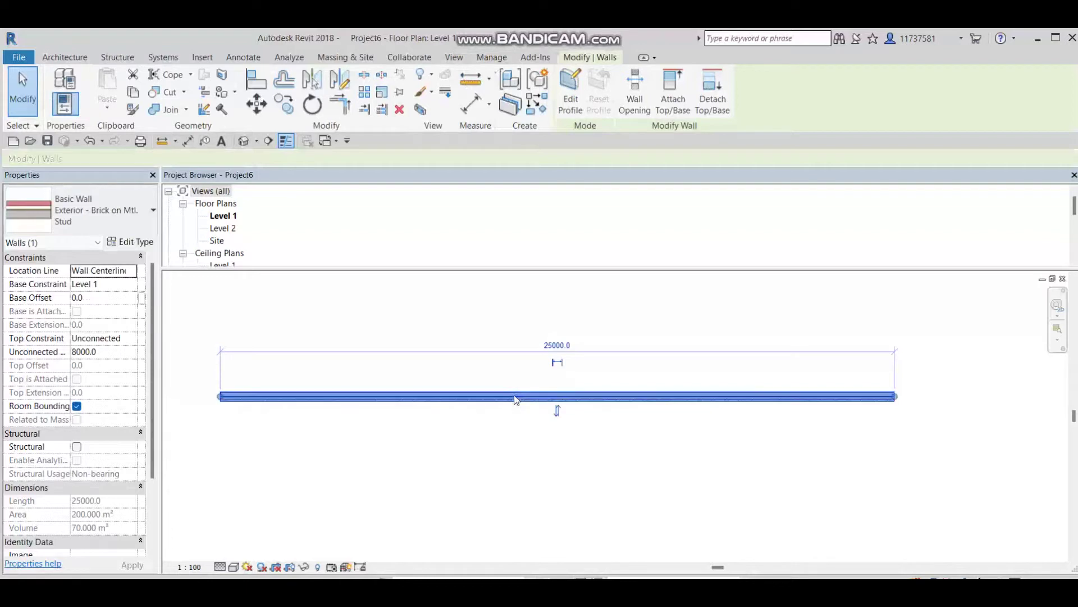
left_click(597, 442)
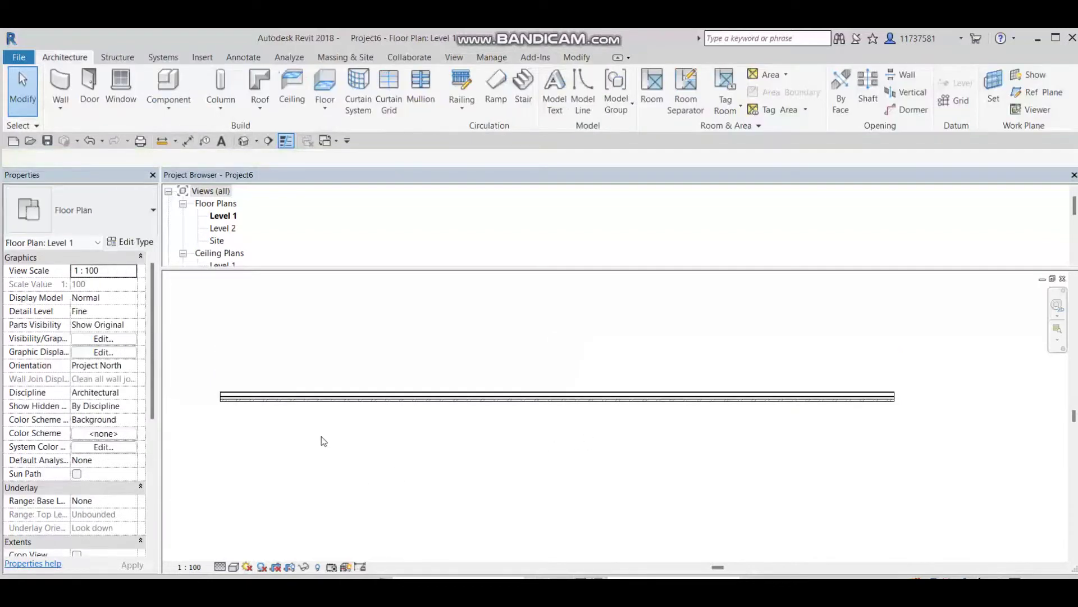
Open the default 3D view and examine the wall's brick face from the front.
left_click(244, 141)
scroll(640, 437, "up", 4)
scroll(640, 437, "up", 1)
middle_click_drag(628, 463, 627, 501)
middle_click_drag(619, 376, 514, 389)
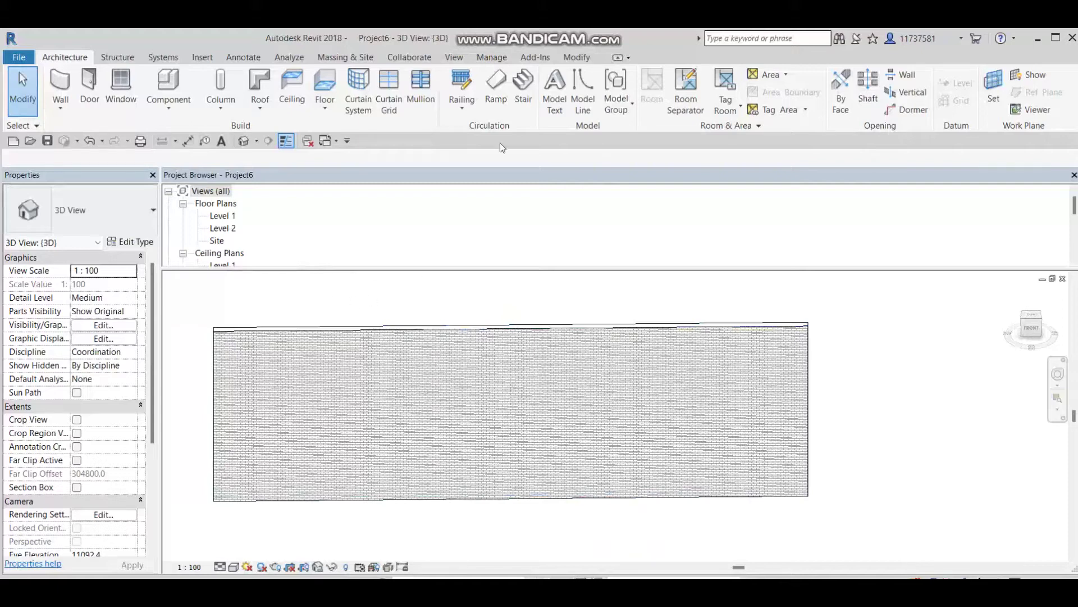
In the Level 1 plan, draw a horizontal reference plane just below the wall's brick face along its full length.
left_click(224, 215)
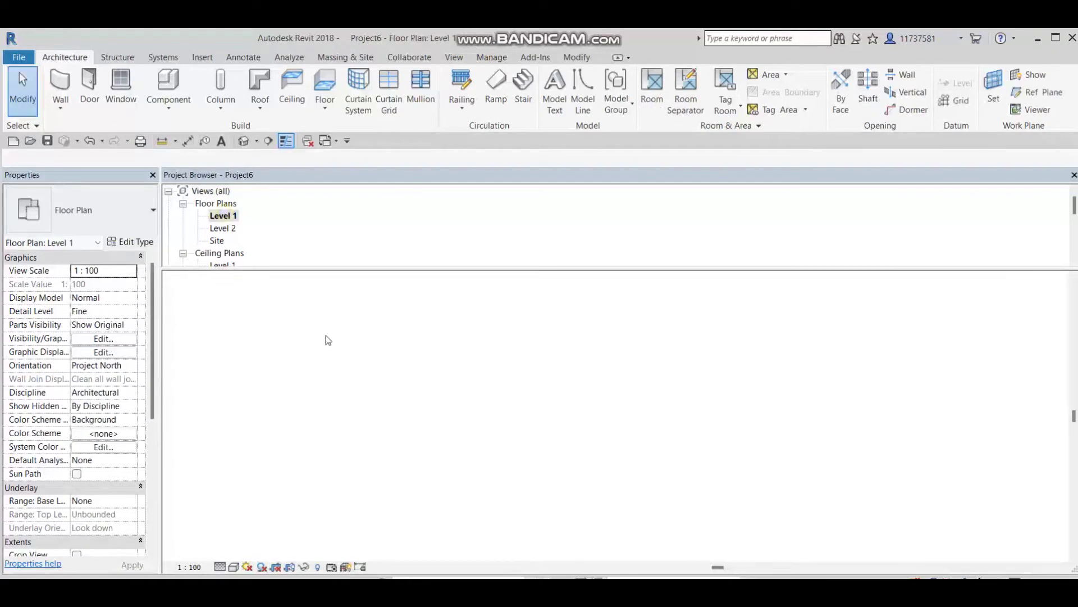
left_click(1032, 96)
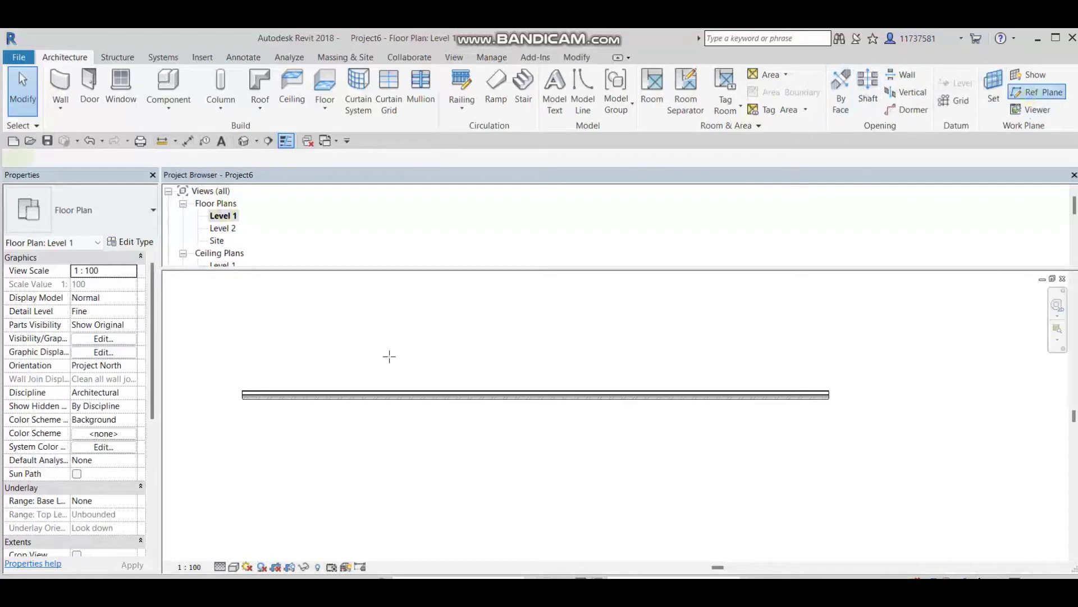
scroll(251, 417, "up", 8)
scroll(190, 407, "down", 4)
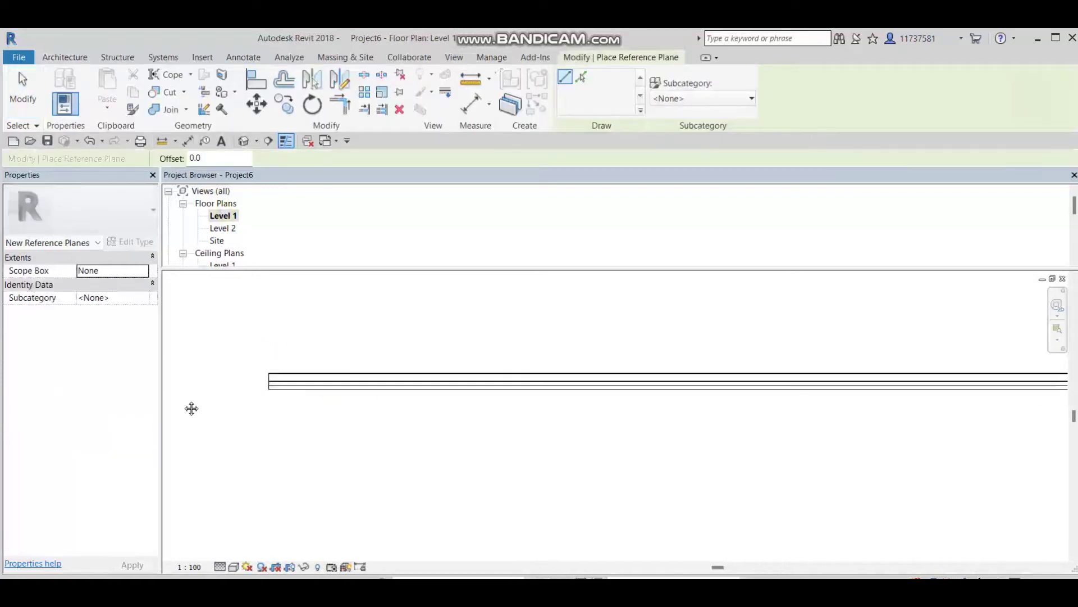
scroll(199, 407, "up", 2)
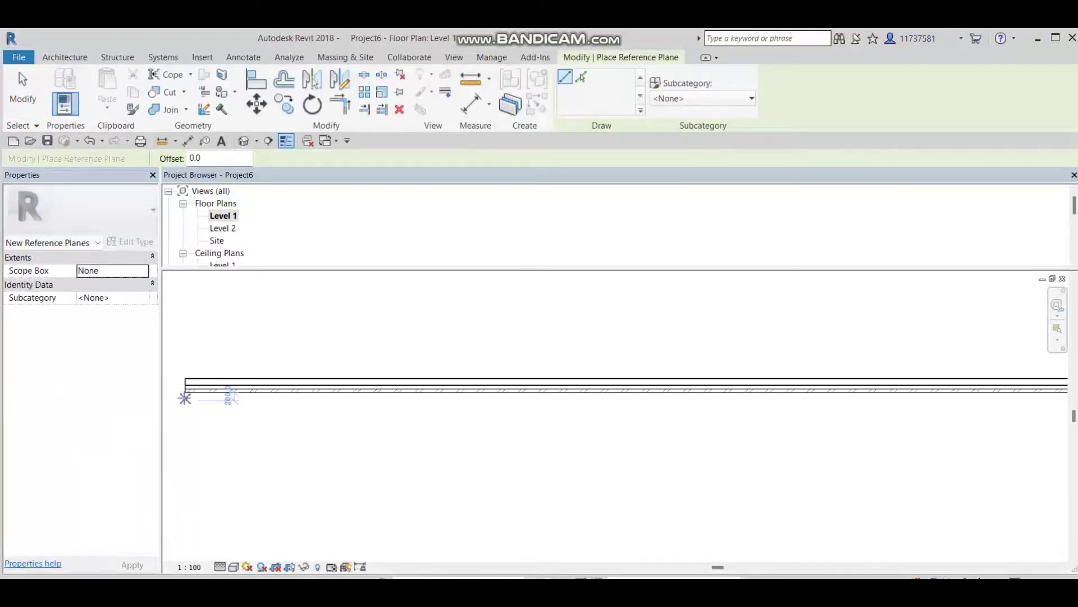
left_click(185, 402)
middle_click_drag(646, 413, 120, 450)
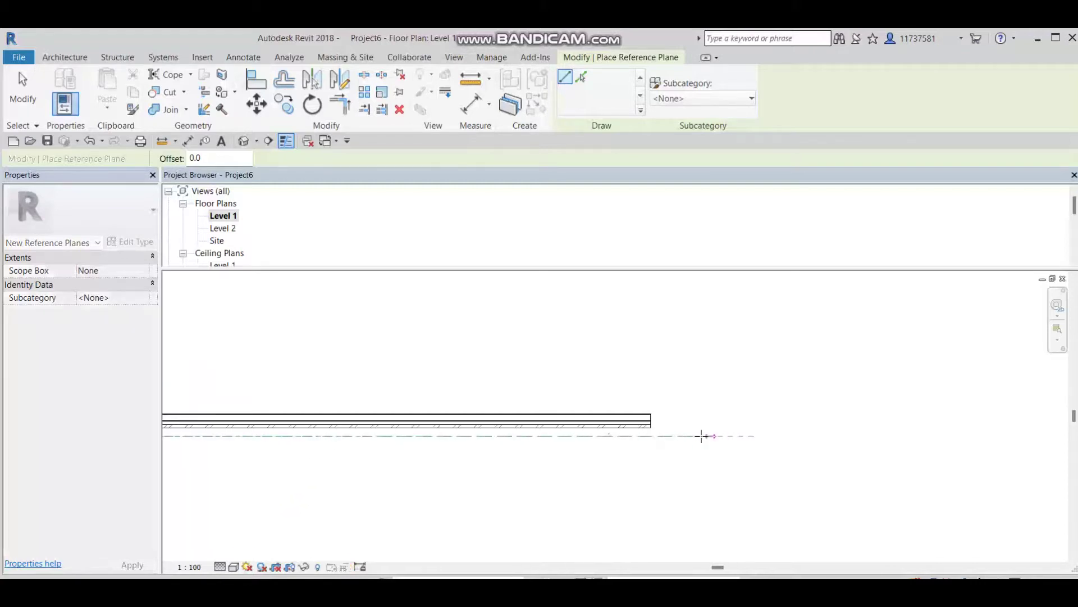
left_click(667, 436)
key("Escape")
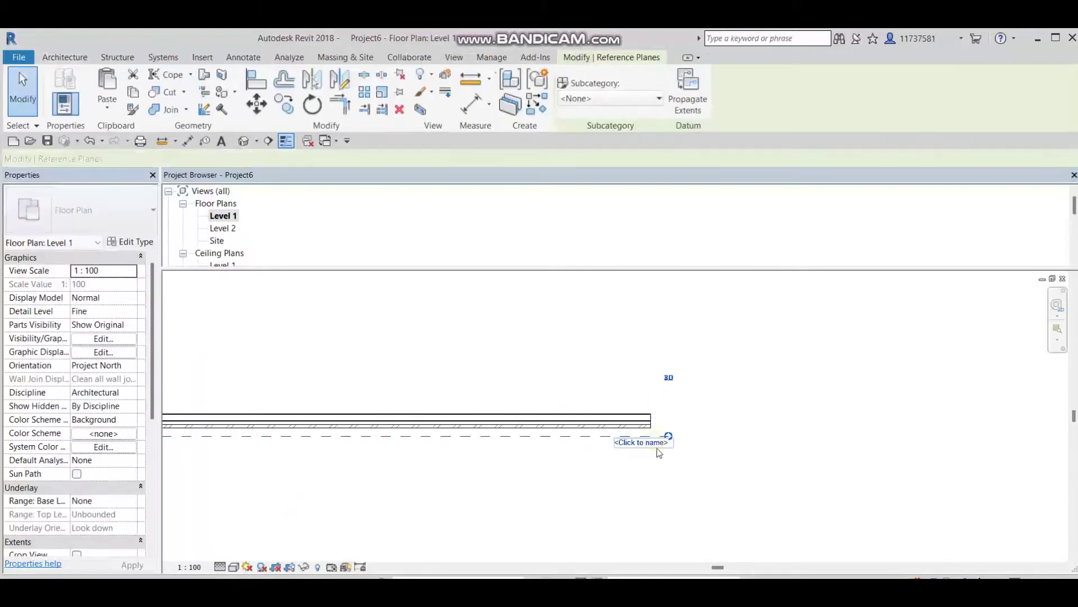
Name the new reference plane with the person's first name.
left_click(641, 442)
type("Yousef")
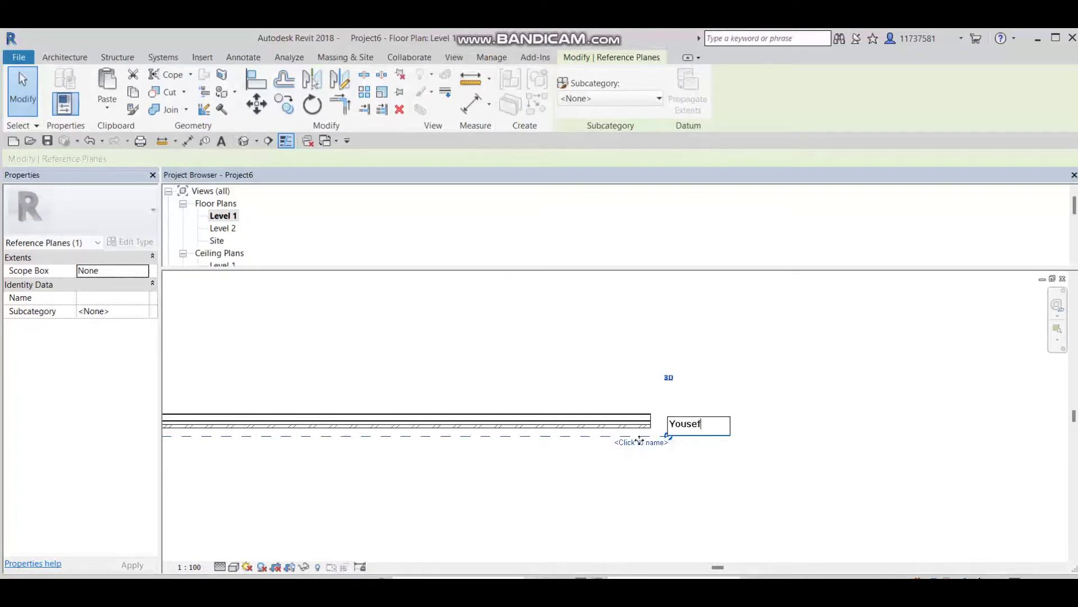
key("Return")
Set the distance between the reference plane and the wall's brick face to 100 mm.
scroll(613, 453, "down", 1)
middle_click_drag(585, 474, 1062, 452)
scroll(296, 488, "down", 1)
scroll(289, 426, "up", 5)
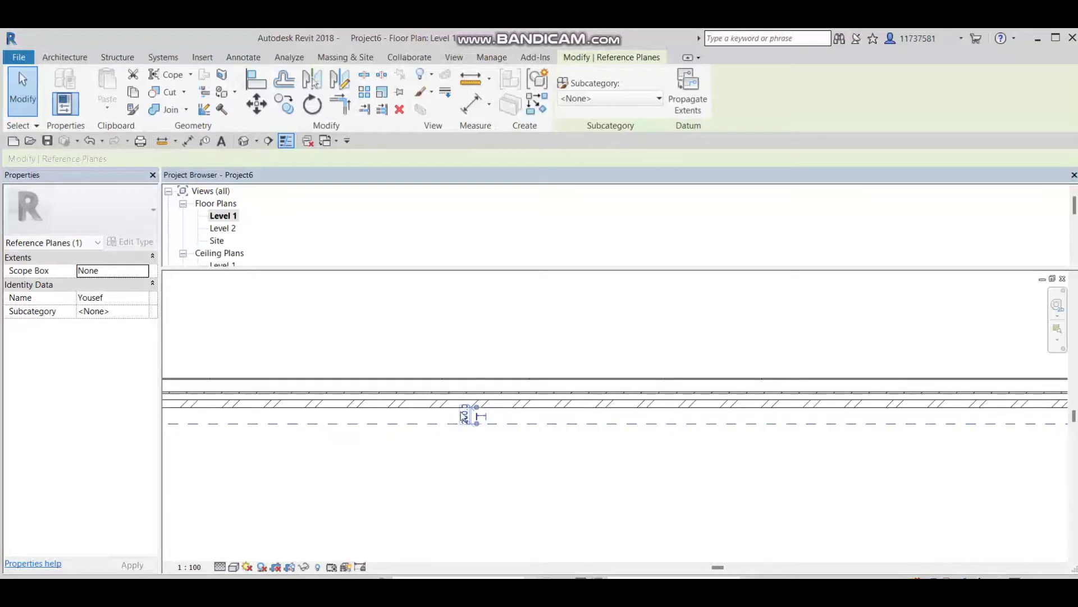
left_click(463, 415)
type("100")
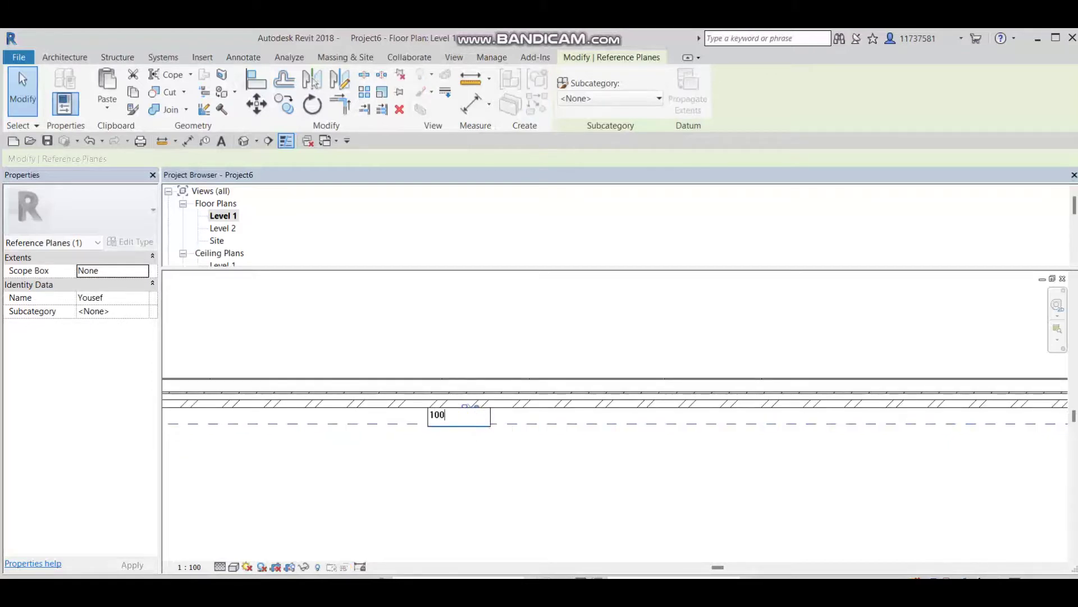
key("Return")
scroll(573, 421, "down", 5)
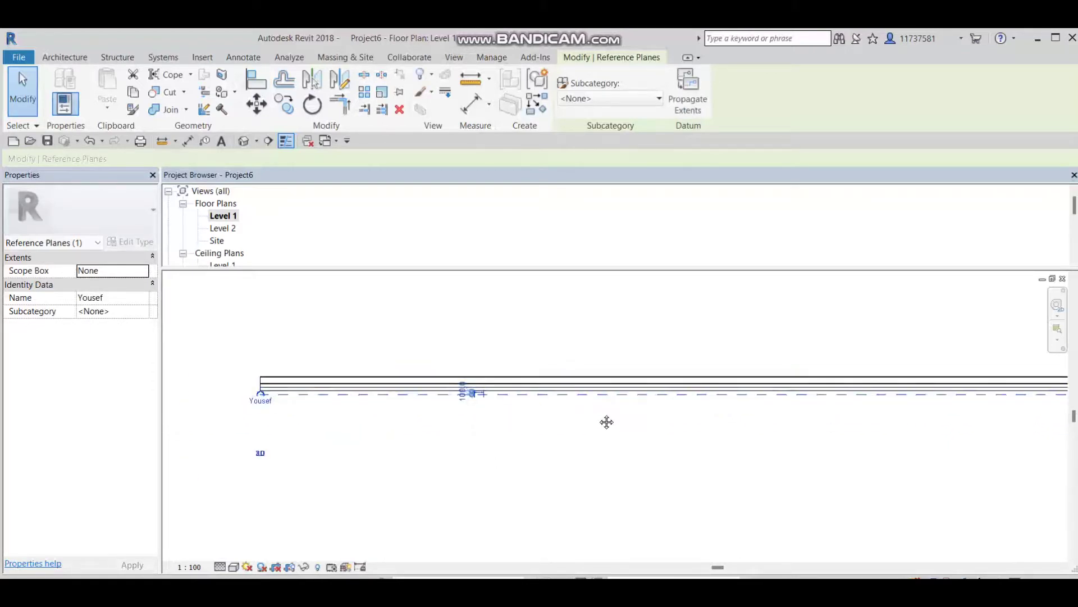
middle_click_drag(496, 361, 527, 353)
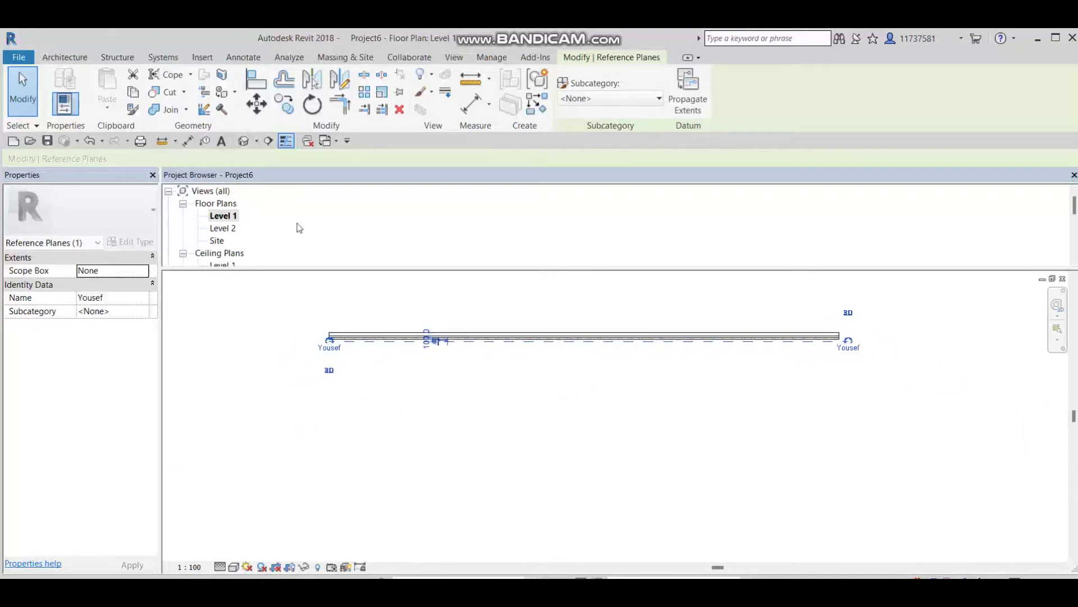
In the 3D view, set the work plane to the named reference plane in front of the wall.
left_click(243, 140)
left_click(1004, 82)
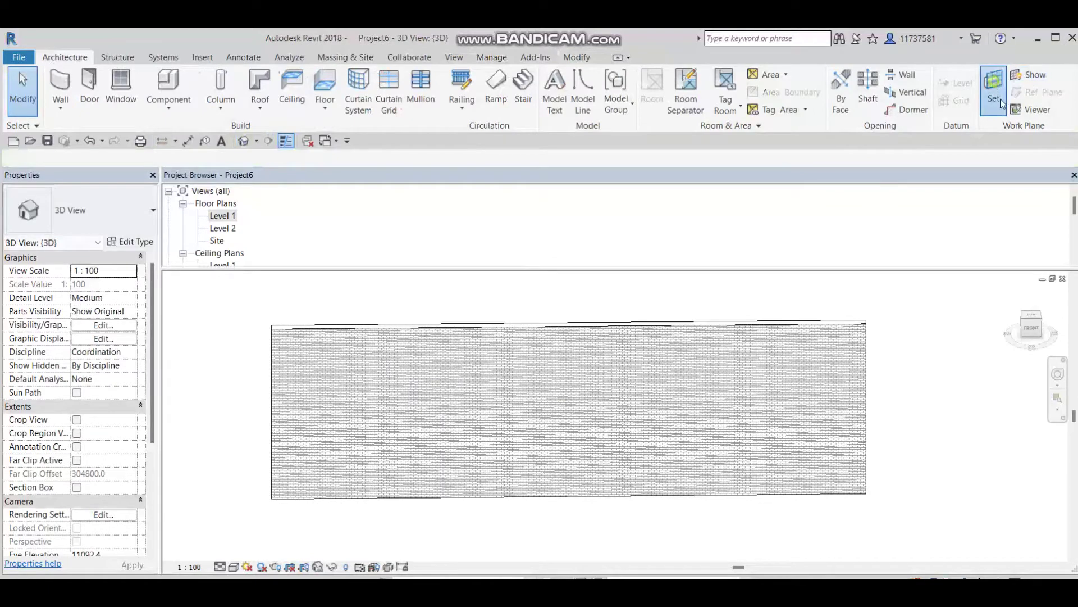
left_click(569, 316)
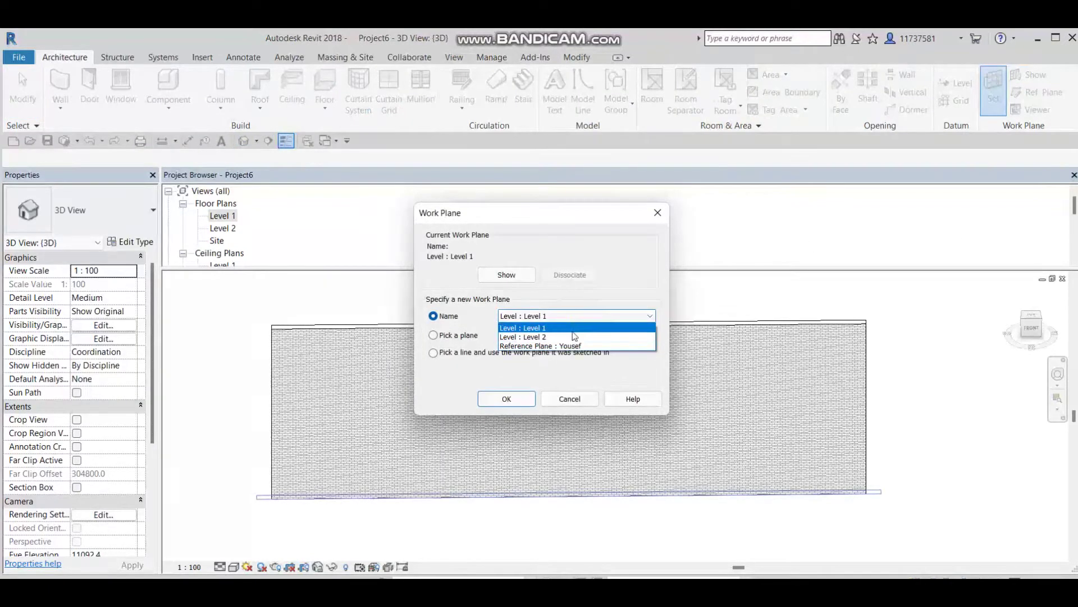
left_click(562, 342)
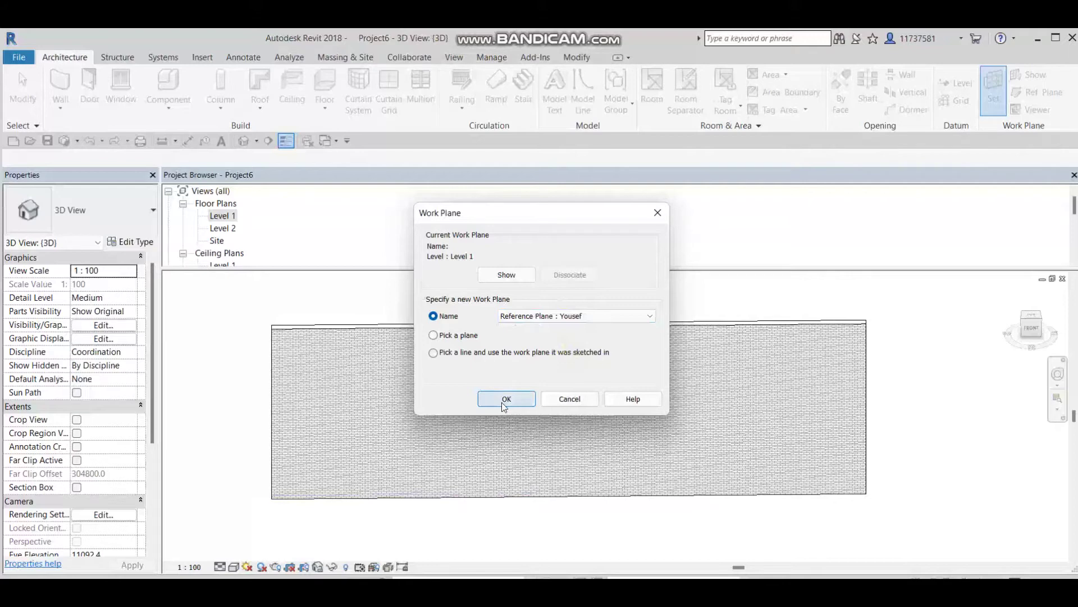
left_click(506, 399)
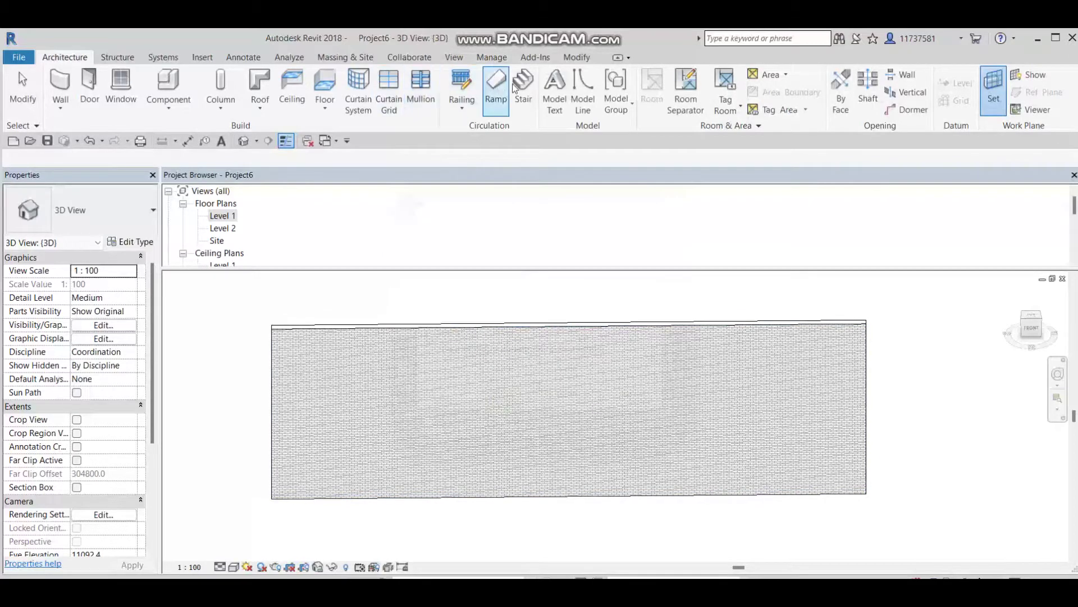
Create model text with the channel's name and place it near the middle of the brick wall face.
left_click(545, 86)
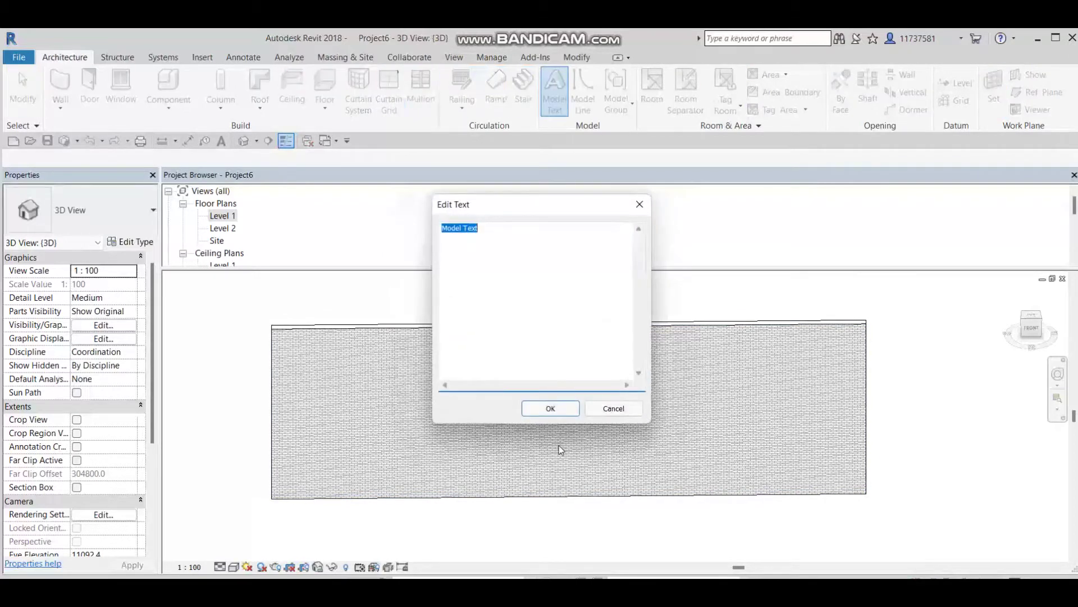
type("Yousef Channel")
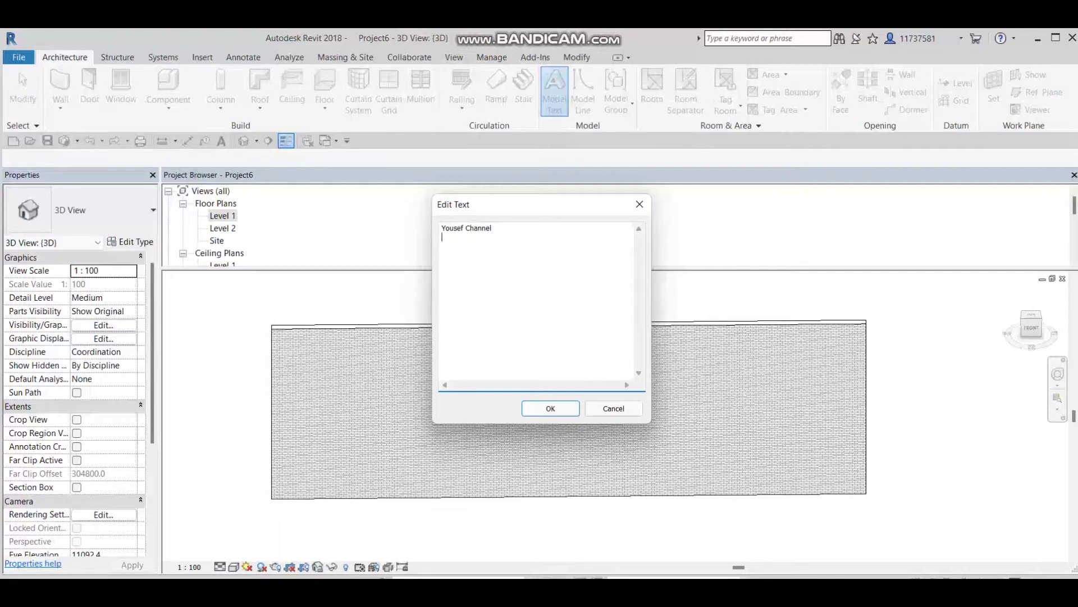
left_click(550, 408)
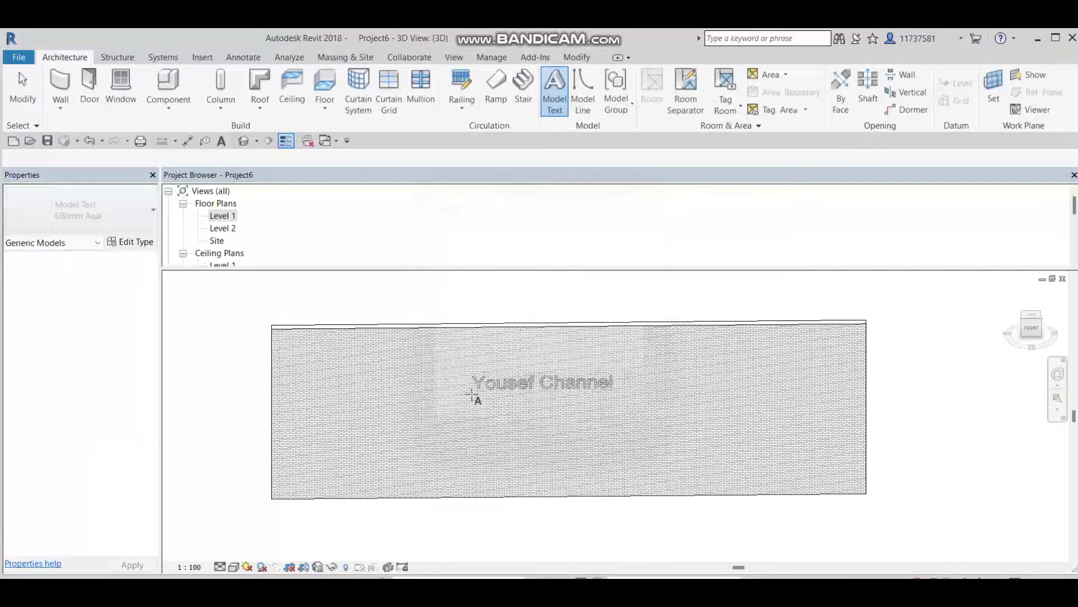
left_click(490, 414)
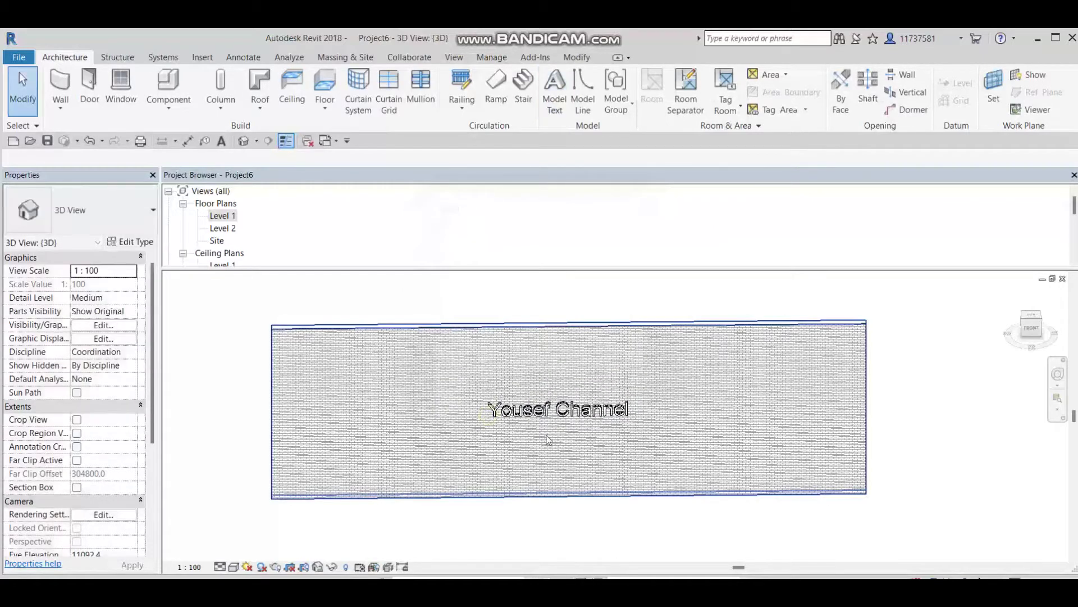
Set the text size to 800 in the type properties of the placed model text.
scroll(530, 429, "up", 4)
middle_click_drag(531, 414, 556, 434)
left_click(556, 434)
left_click(559, 438)
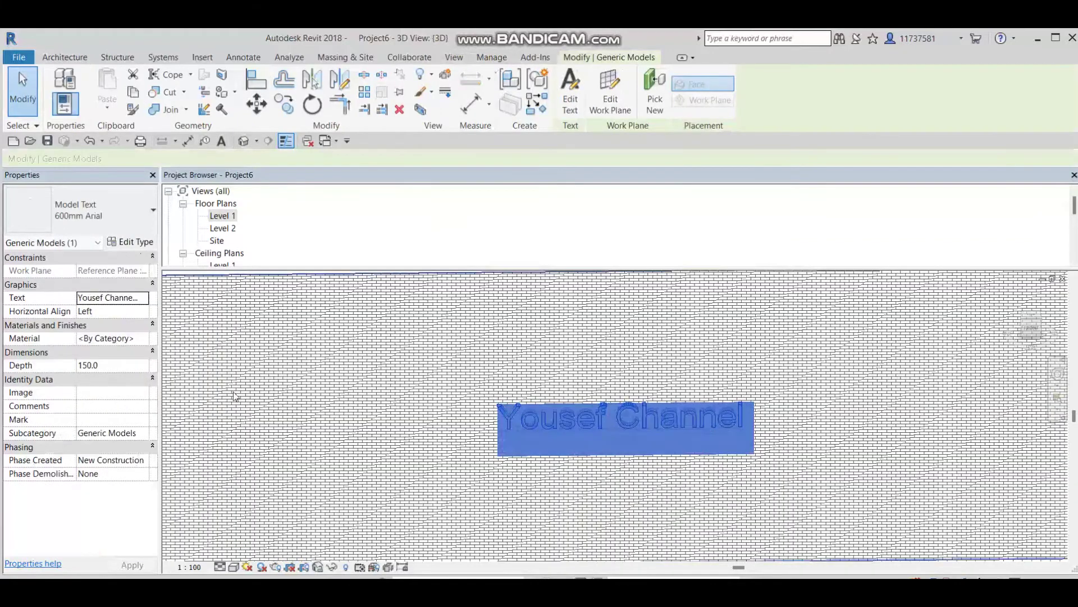
left_click(143, 243)
left_click(670, 251)
left_click_drag(670, 251, 512, 248)
type("800")
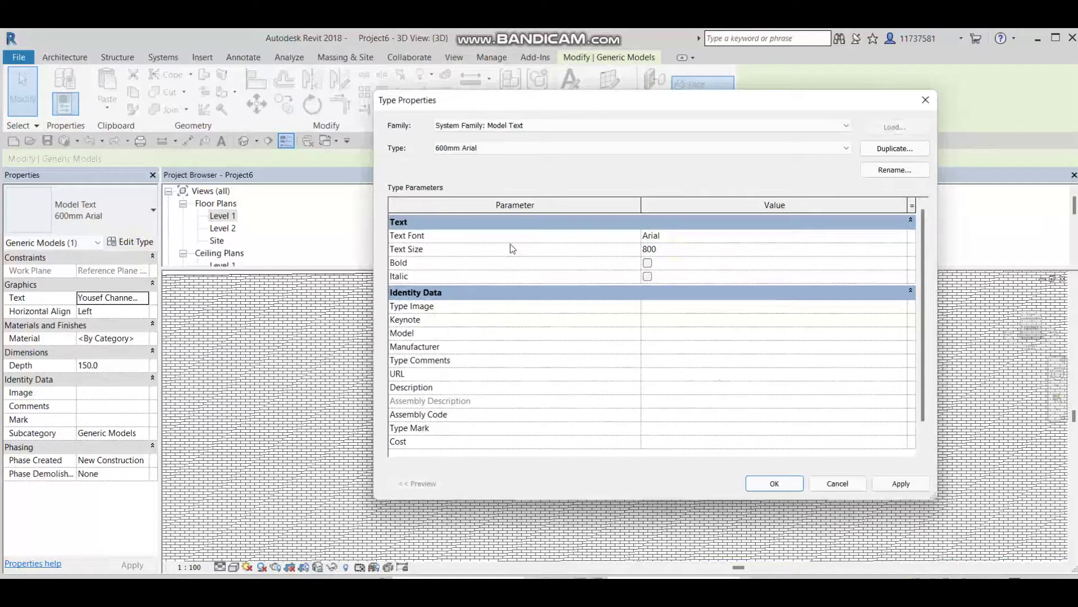
Set the model text type's font to BankGothic Lt BT and apply the type changes.
left_click(887, 236)
left_click(901, 235)
scroll(694, 285, "down", 4)
scroll(695, 285, "up", 4)
scroll(696, 267, "up", 1)
scroll(695, 282, "up", 1)
scroll(695, 282, "down", 2)
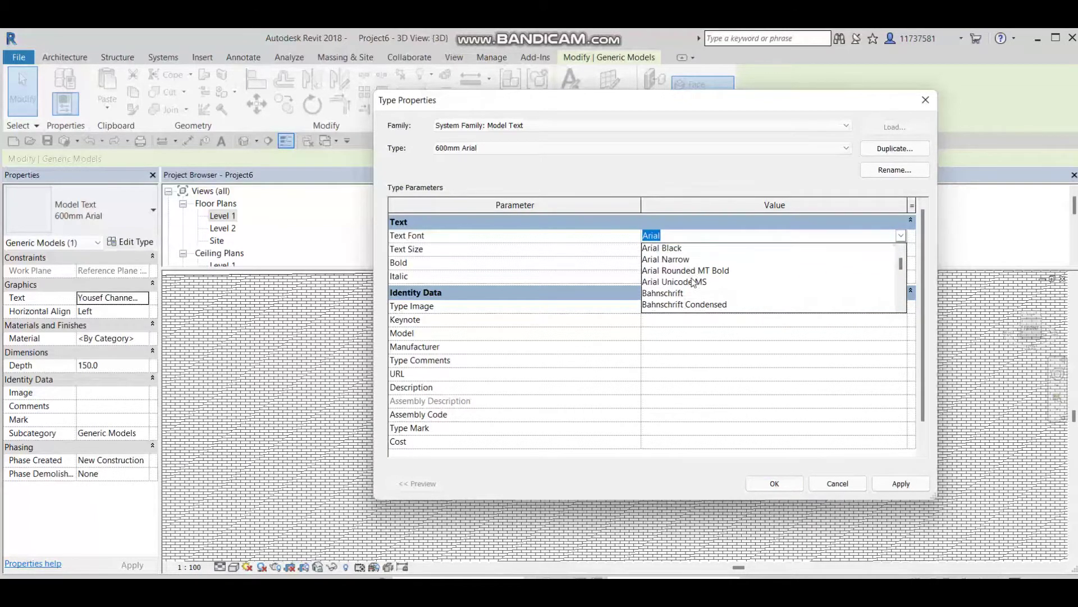
scroll(696, 289, "down", 3)
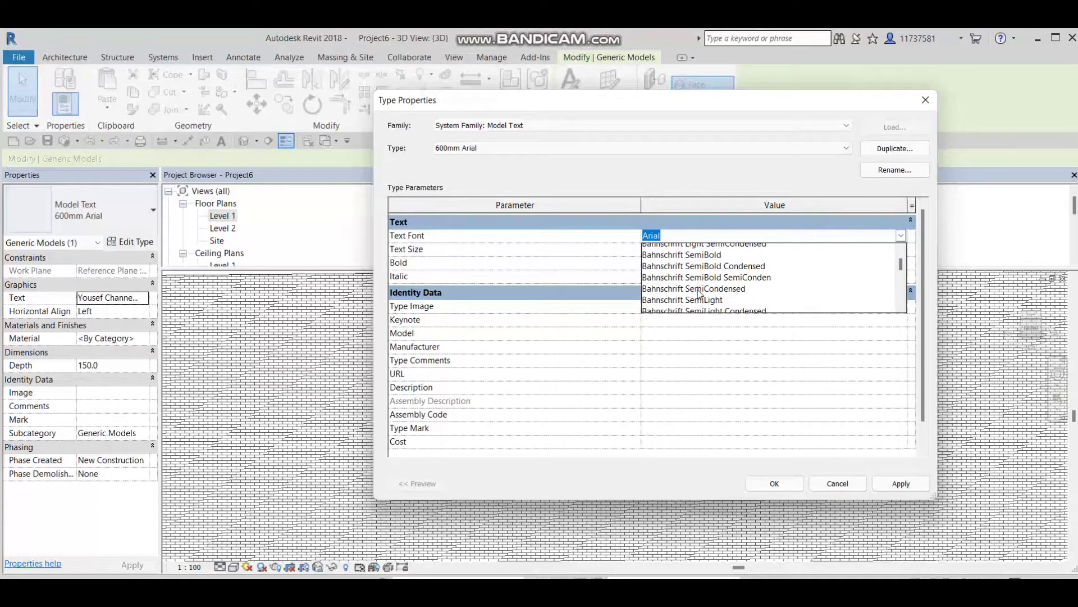
scroll(705, 292, "down", 1)
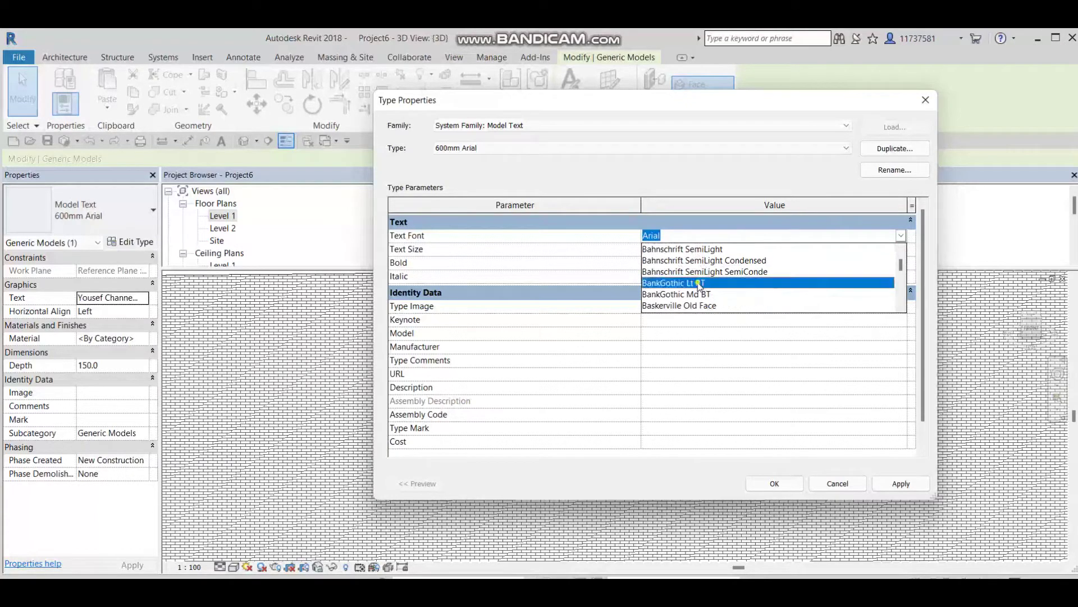
left_click(691, 288)
left_click(774, 484)
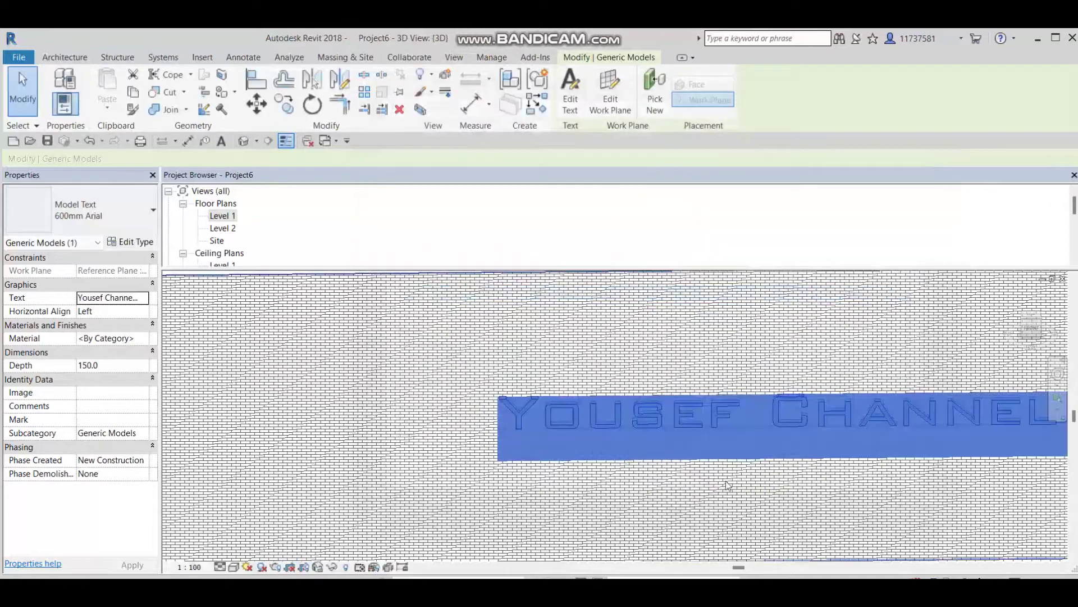
Move the model text sideways so that it sits centred along the brick wall's face.
scroll(625, 447, "down", 3)
scroll(625, 447, "up", 1)
key("Escape")
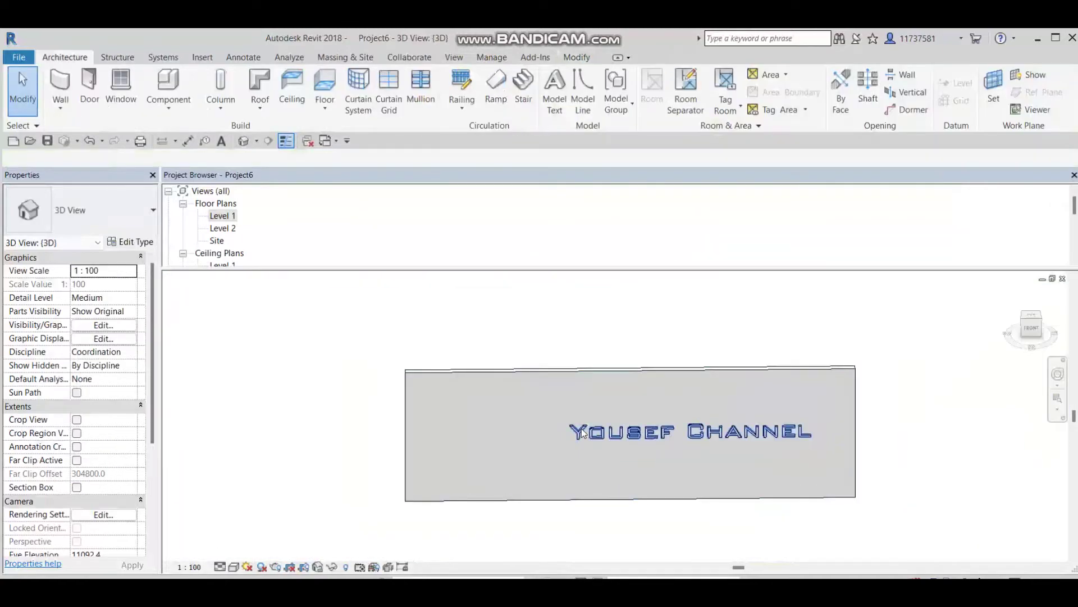
left_click(583, 430)
left_click_drag(582, 430, 524, 432)
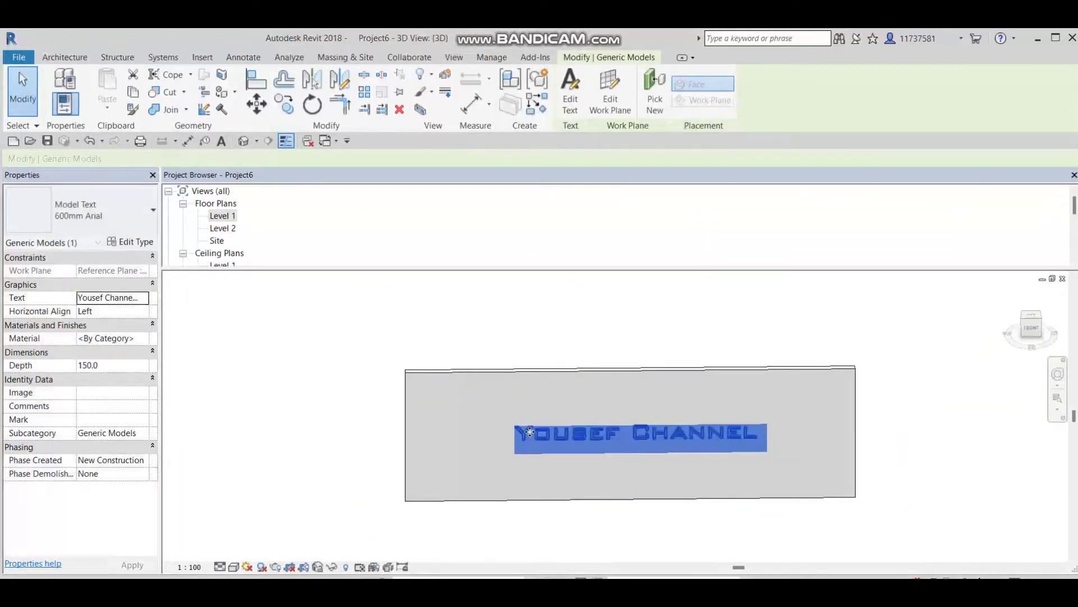
key("Escape")
Assign the AEC glass material Glass, White, High Luminance to the model text.
left_click(574, 443)
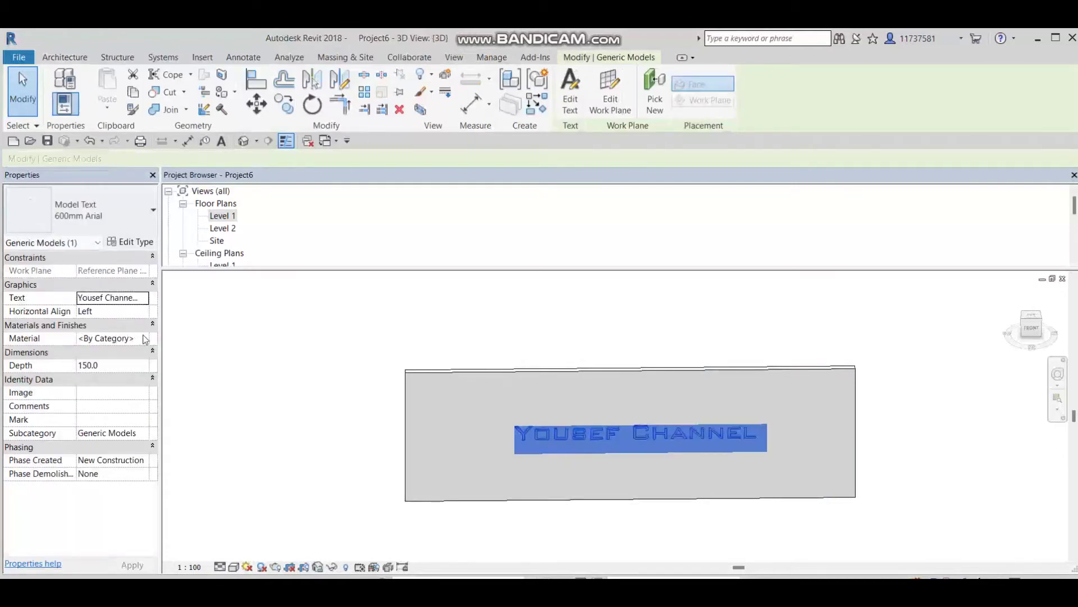
left_click(112, 338)
left_click(145, 338)
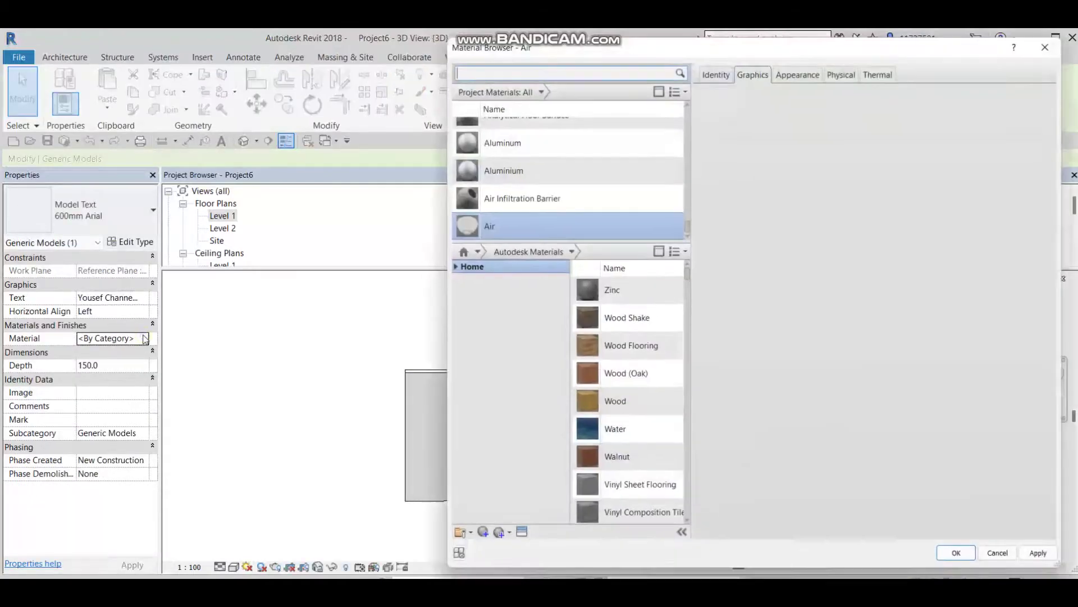
left_click(447, 267)
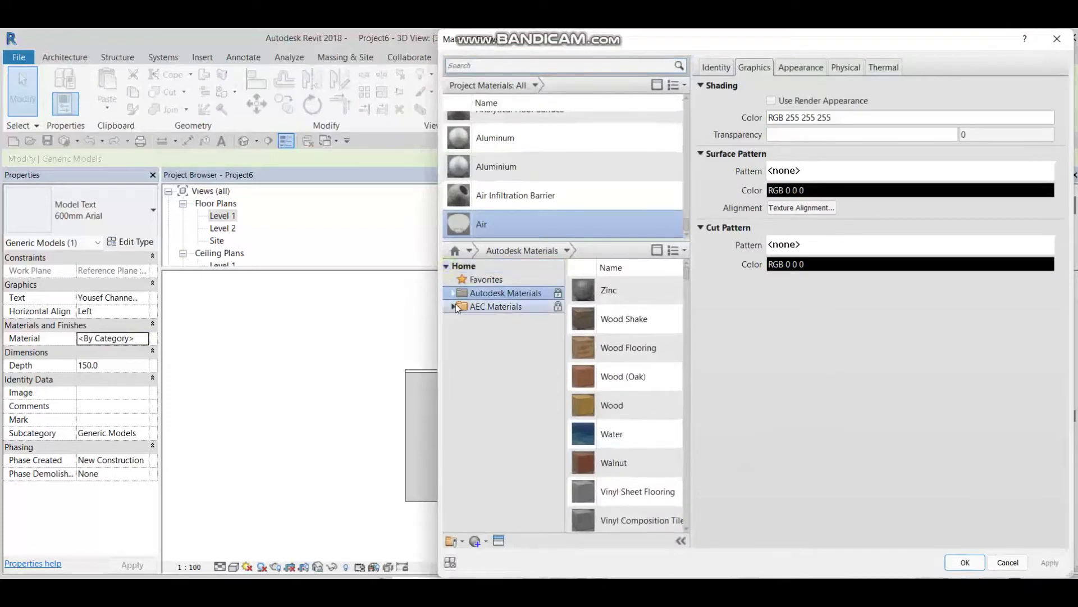
left_click(453, 307)
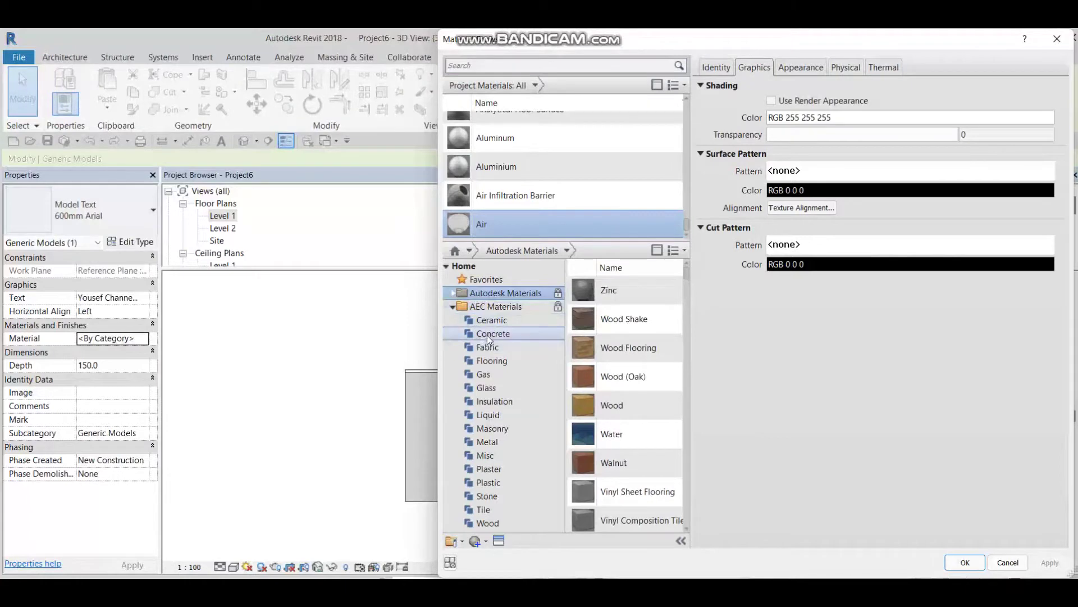
left_click(489, 374)
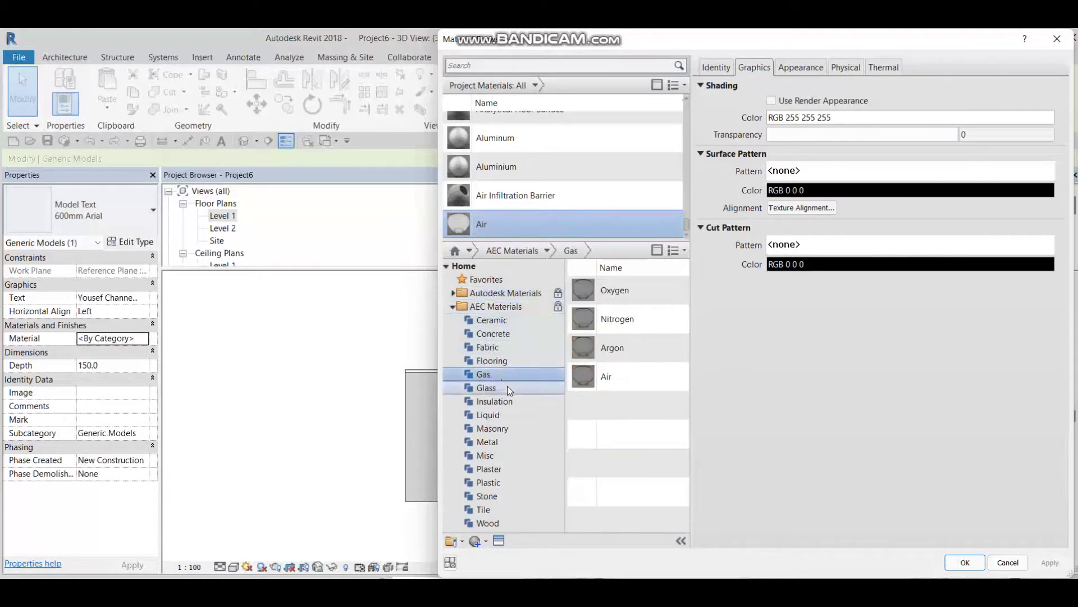
left_click(486, 387)
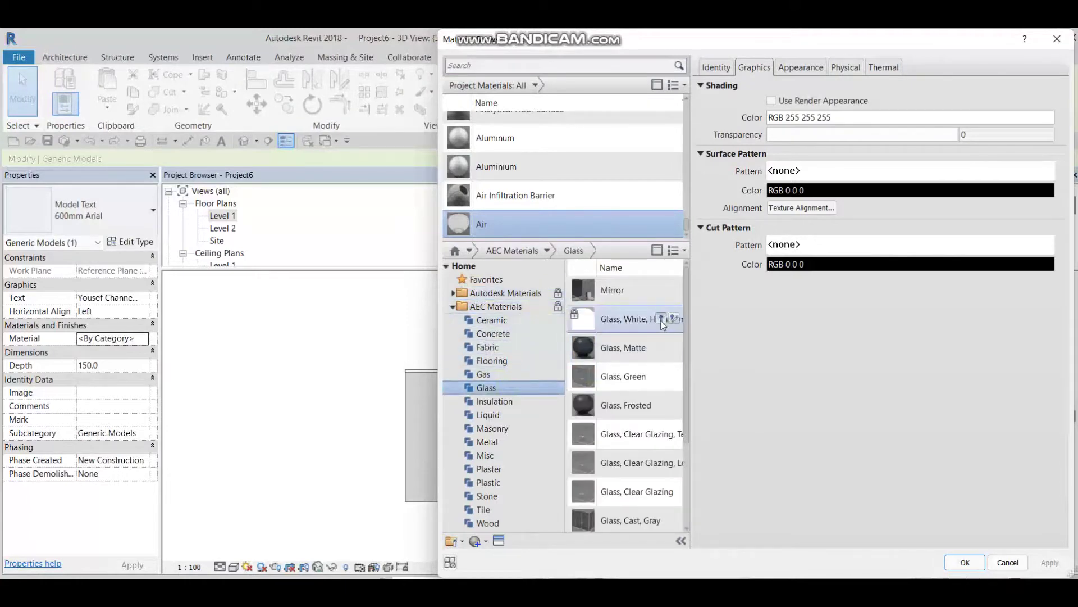
left_click(662, 319)
left_click(1050, 564)
left_click(965, 562)
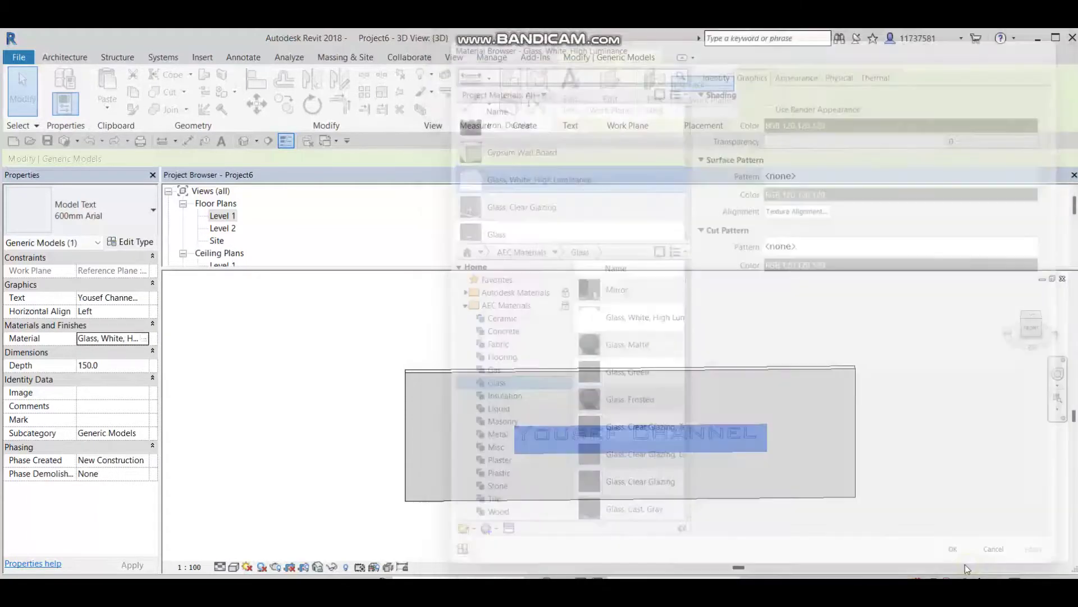
key("Escape")
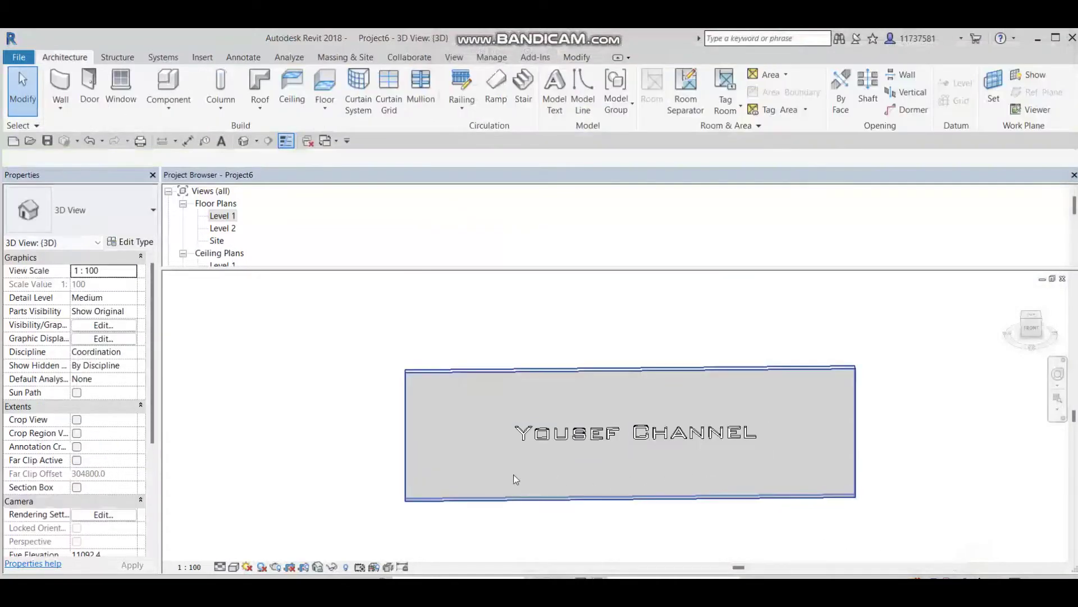
Set the 3D view's visual style to Realistic and orbit to a nearly frontal view of the wall.
left_click(248, 569)
left_click(247, 542)
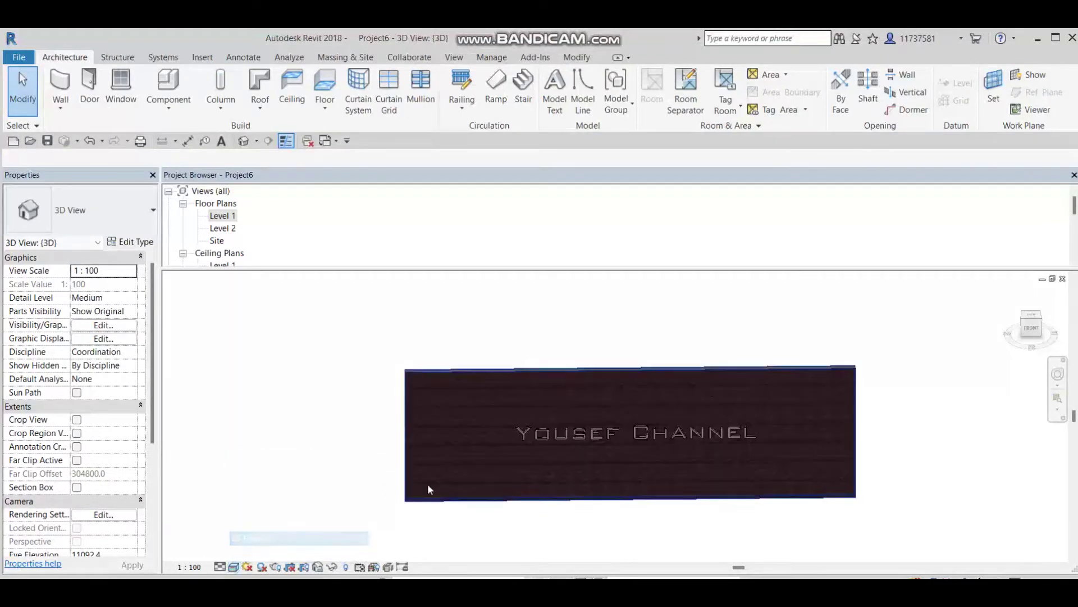
middle_click_drag(641, 463, 649, 370, "shift")
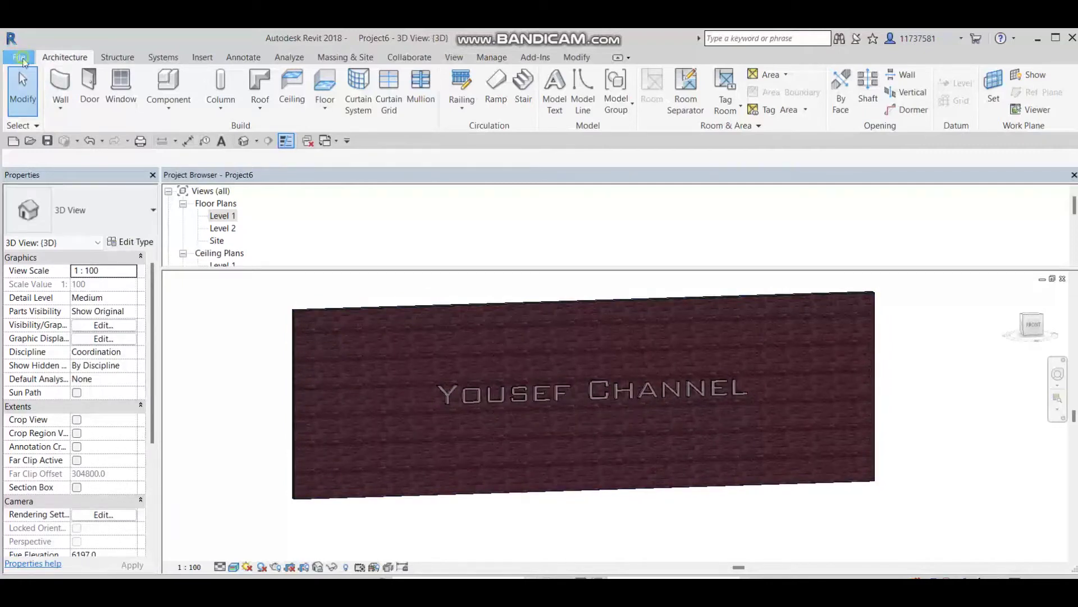
Create a new family from the metric lighting fixture template in the English templates folder.
left_click(21, 59)
mouse_move(90, 112)
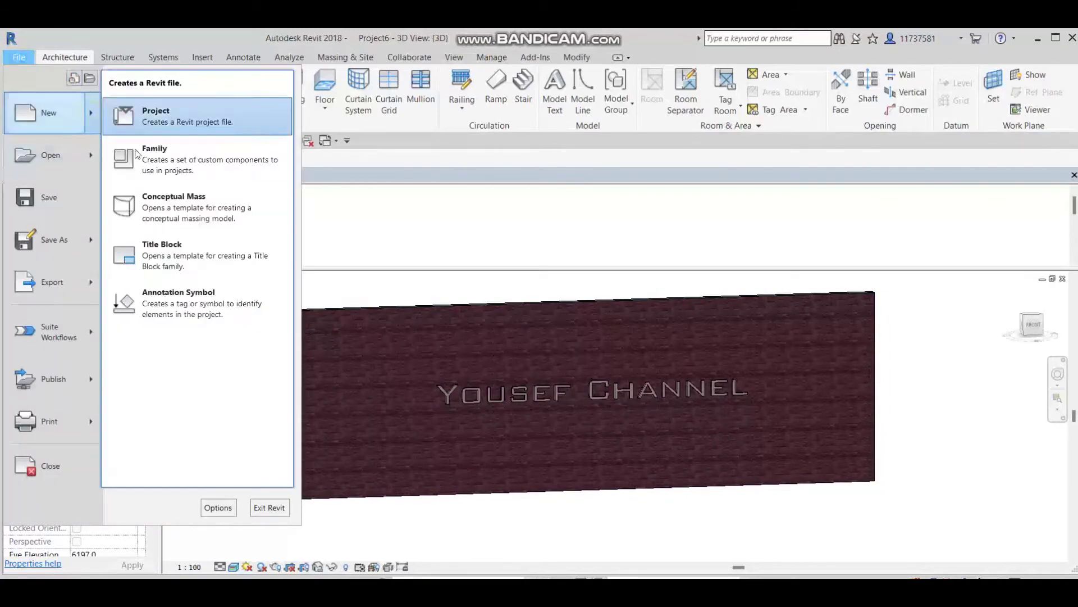
left_click(169, 163)
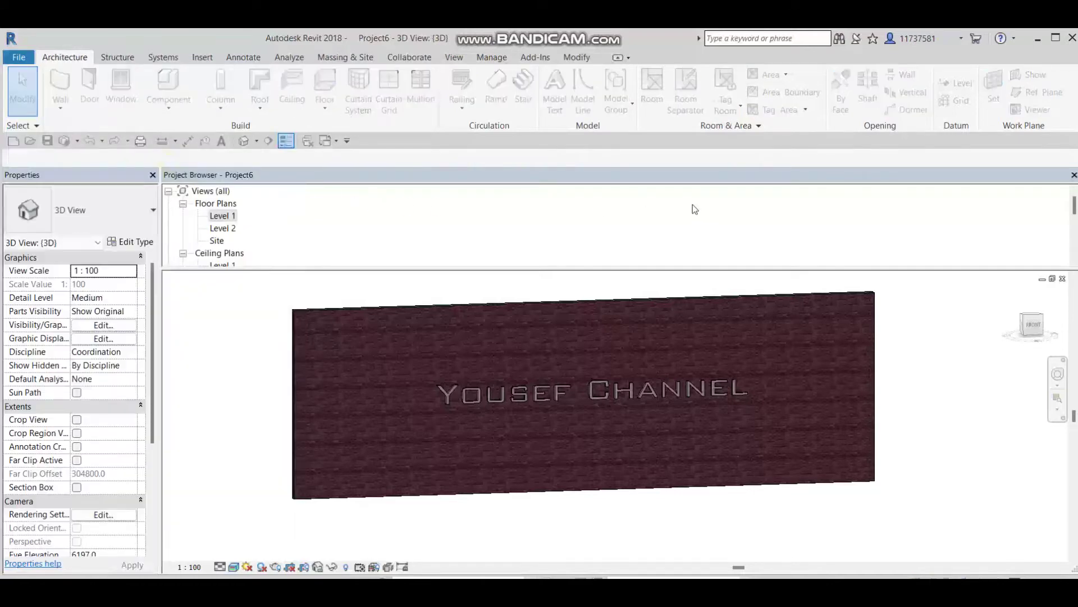
left_click(778, 205)
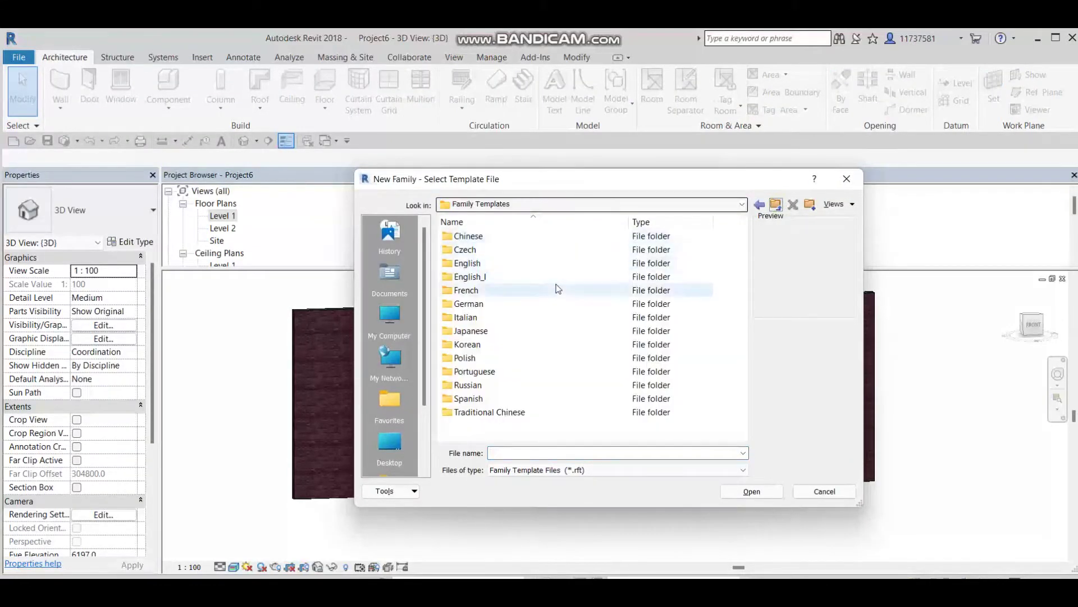
double_click(555, 264)
scroll(538, 363, "down", 5)
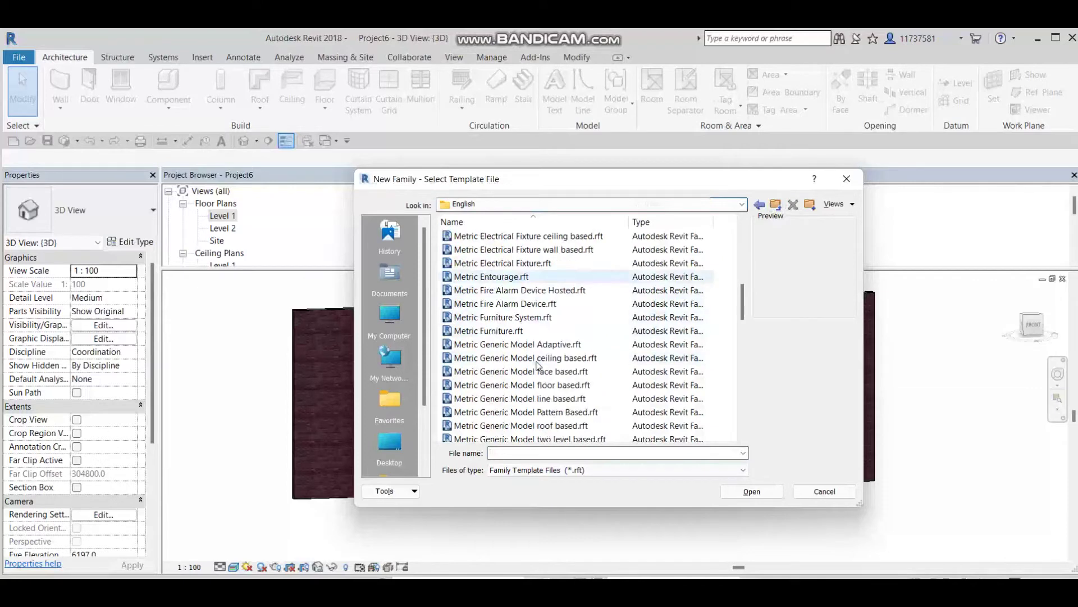
double_click(529, 384)
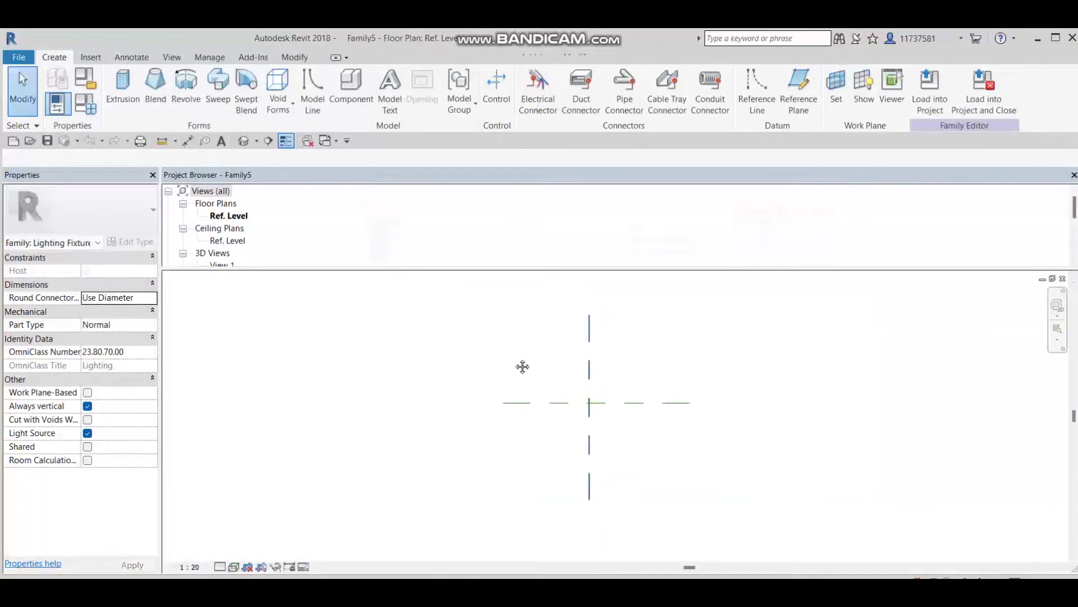
In the front elevation, extrude a circle of about 40 mm radius, centred on the light source, to a depth of 250 mm.
scroll(247, 247, "down", 2)
scroll(244, 247, "down", 2)
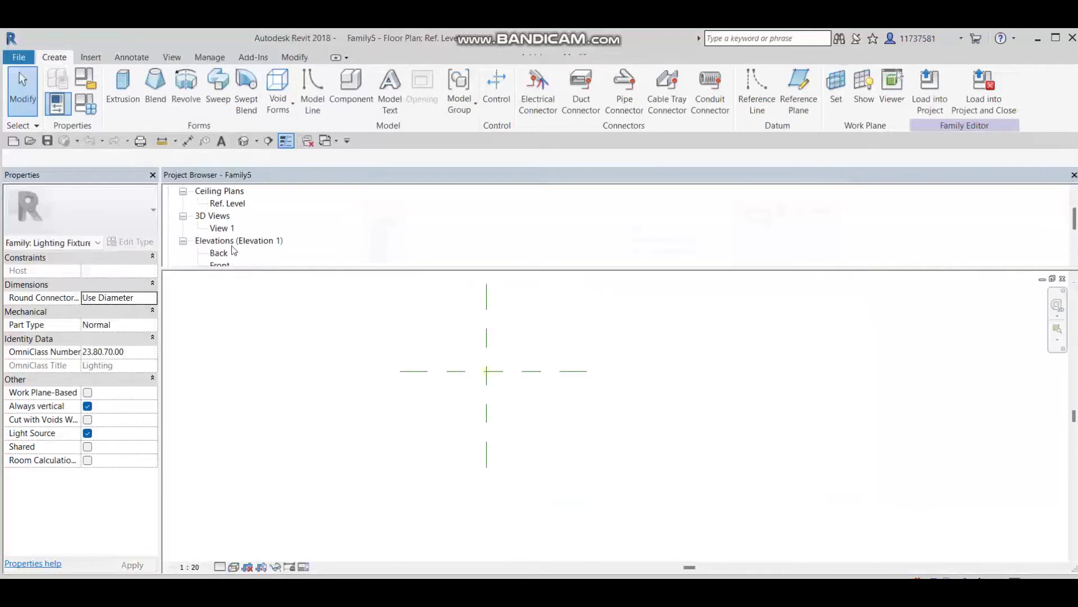
double_click(220, 253)
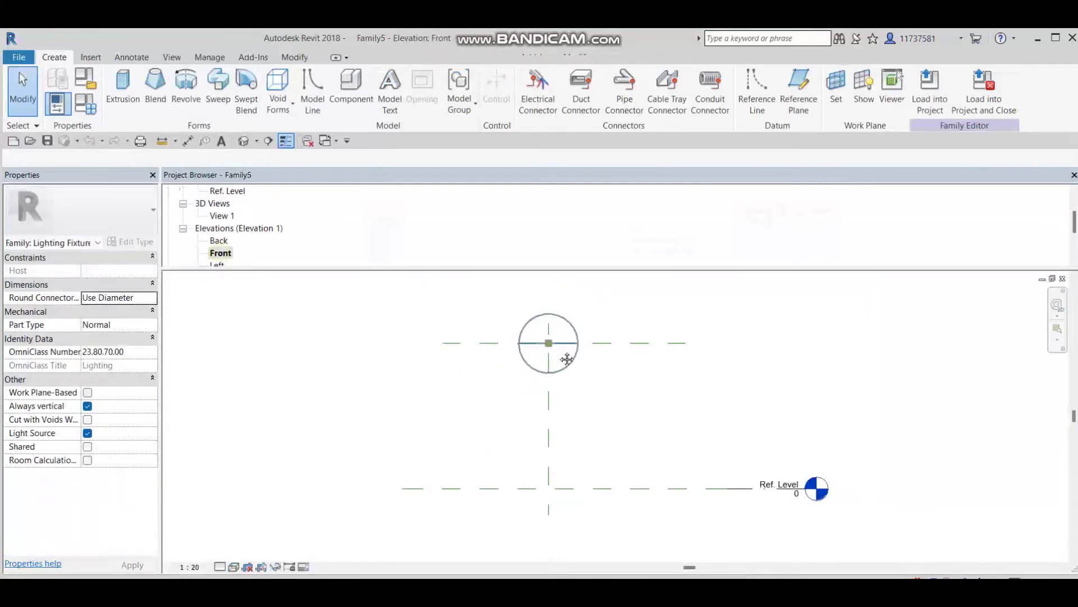
scroll(497, 409, "up", 4)
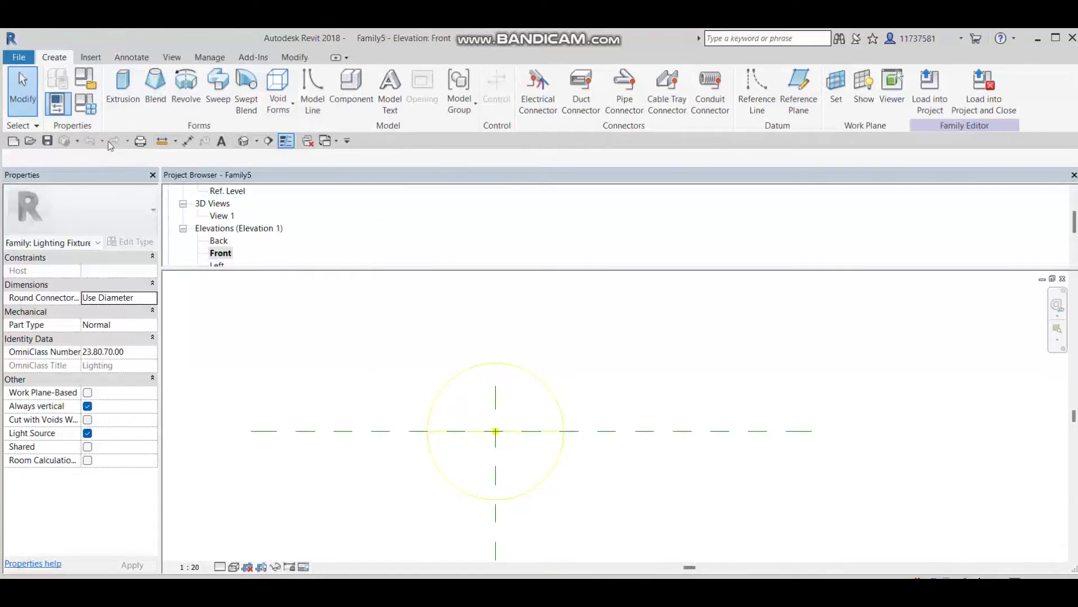
left_click(112, 88)
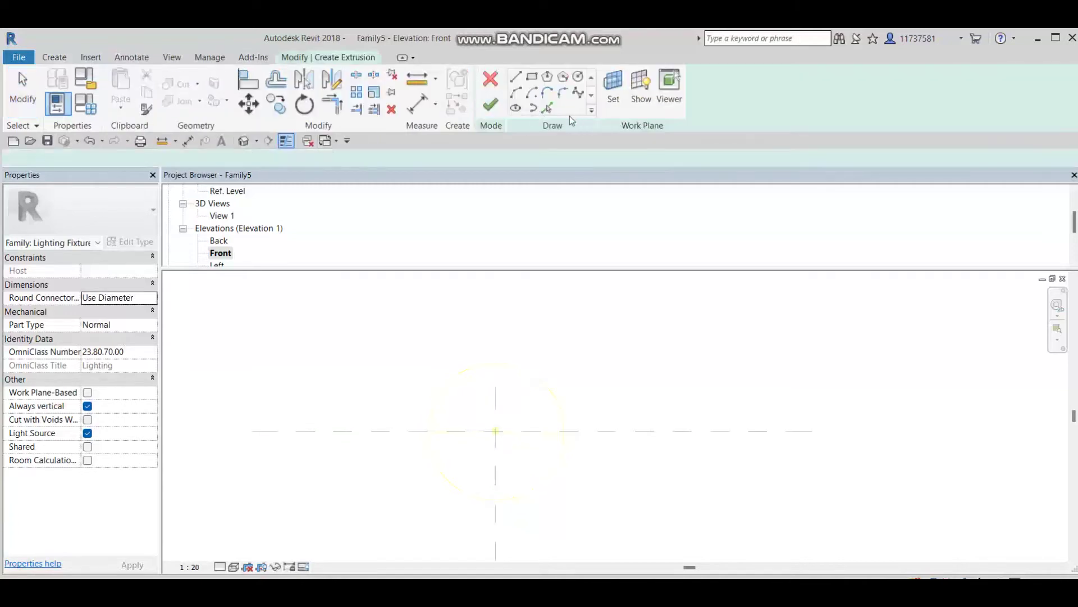
left_click(578, 76)
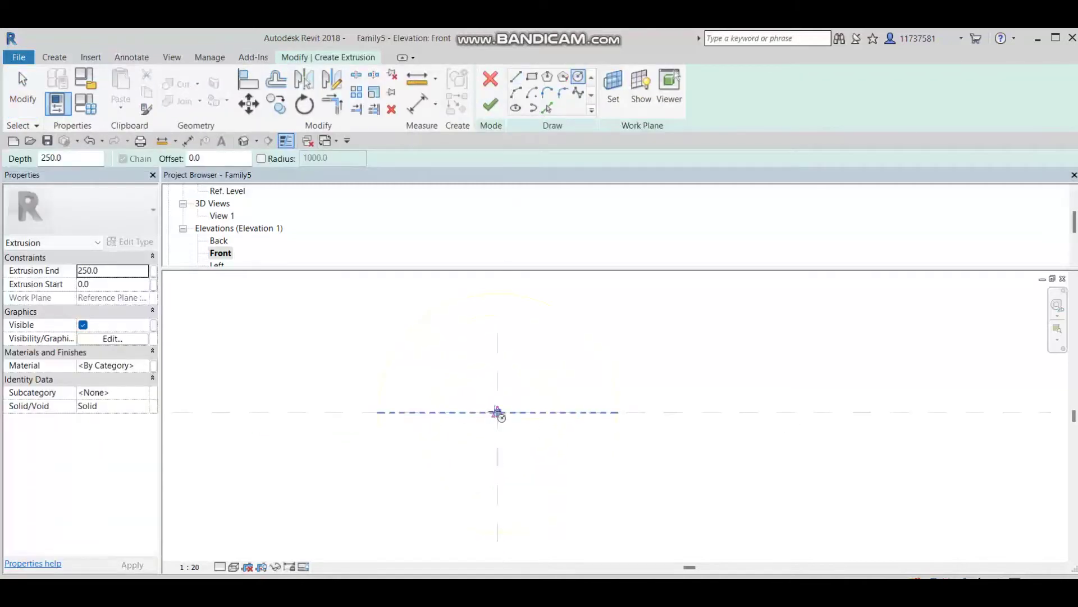
left_click(497, 413)
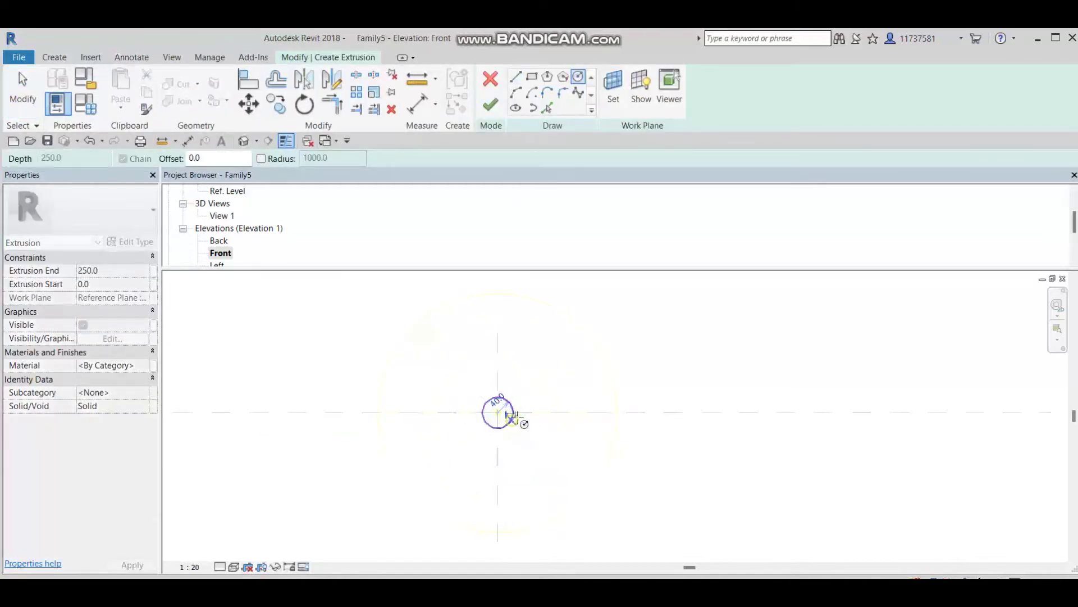
left_click(511, 416)
left_click(490, 104)
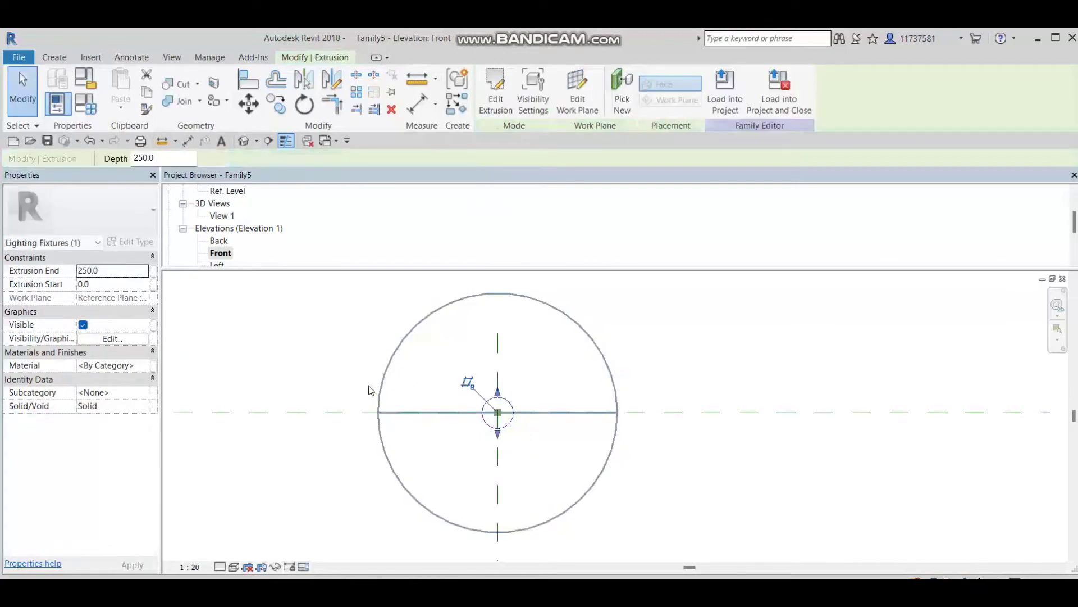
In the Ref. Level floor plan, shorten the cylindrical extrusion to a depth of about 49.5 mm.
scroll(228, 243, "up", 3)
double_click(227, 215)
scroll(497, 395, "up", 3)
left_click_drag(495, 390, 495, 328)
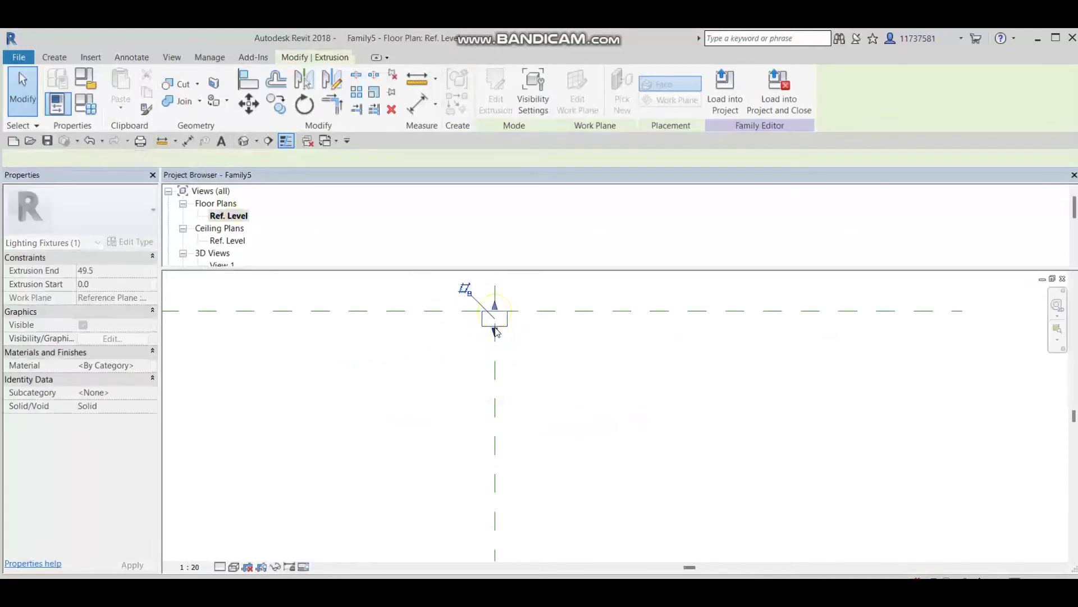
Measure the depth of the cylindrical extrusion along its side edge in plan.
scroll(546, 337, "up", 2)
key("m")
key("e")
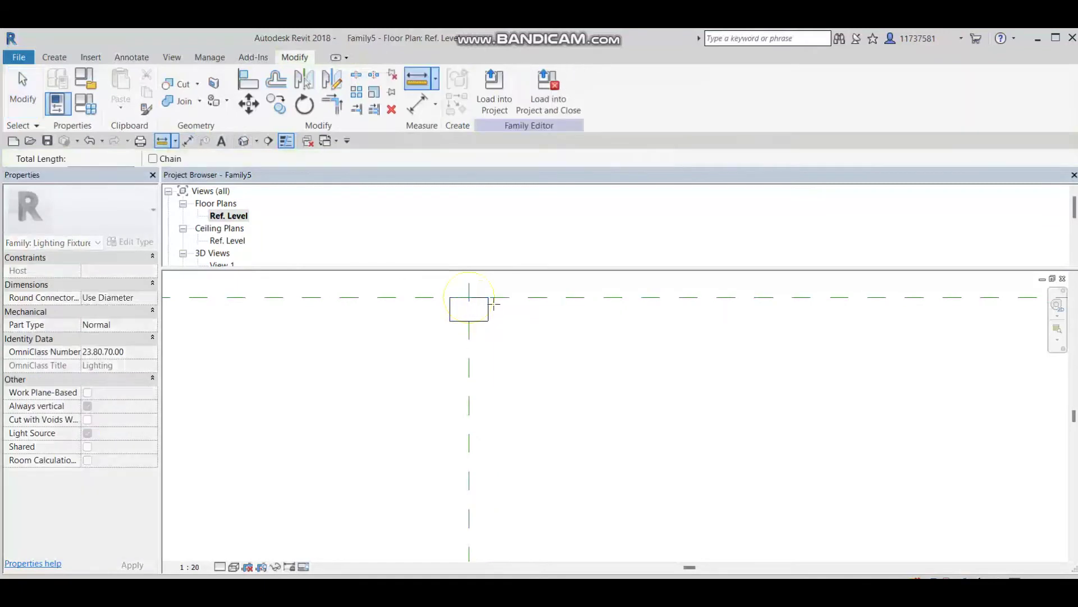
left_click(488, 298)
left_click(487, 320)
key("Escape")
key("Escape")
Load the finished lighting fixture family into the wall project.
scroll(542, 330, "down", 3)
middle_click_drag(440, 315, 255, 346)
left_click(373, 229)
left_click(444, 315)
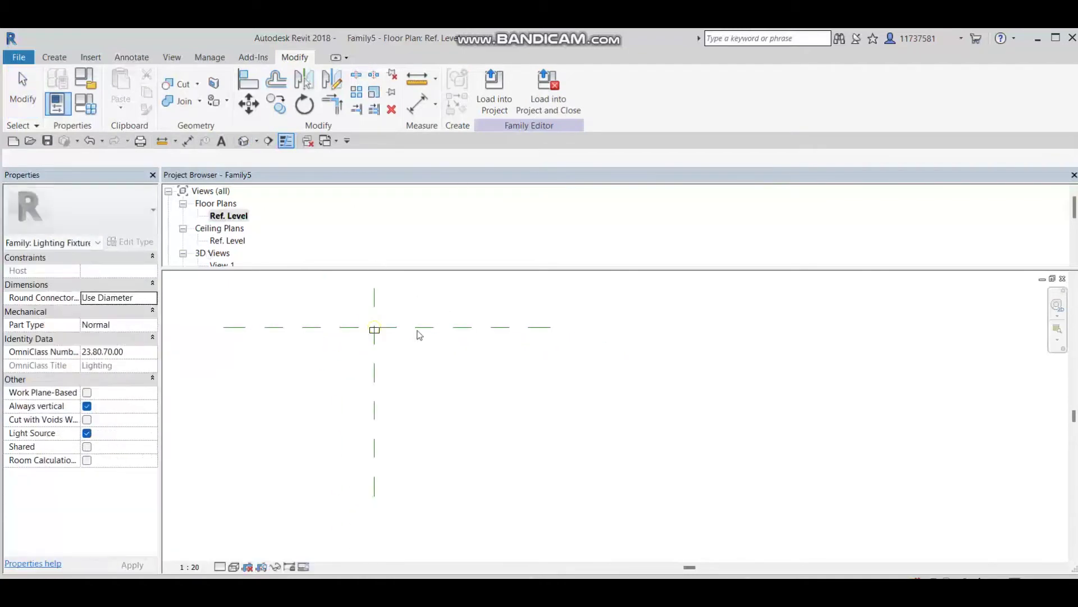
left_click(506, 89)
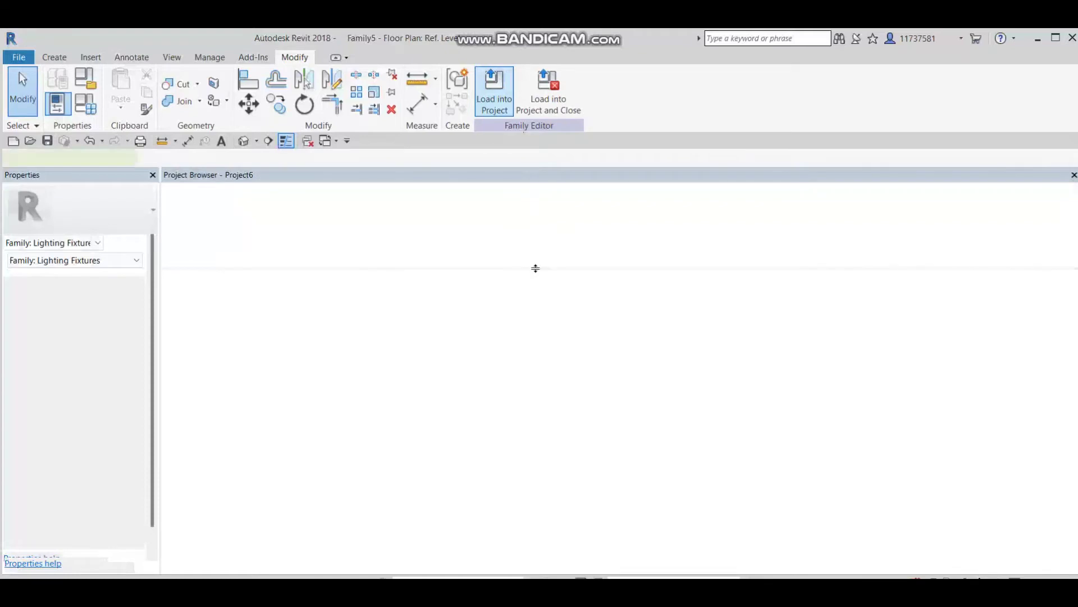
In the Site floor plan, place the loaded lighting fixture near the letter Y, about 40 mm in front of the wall face.
scroll(393, 329, "up", 5)
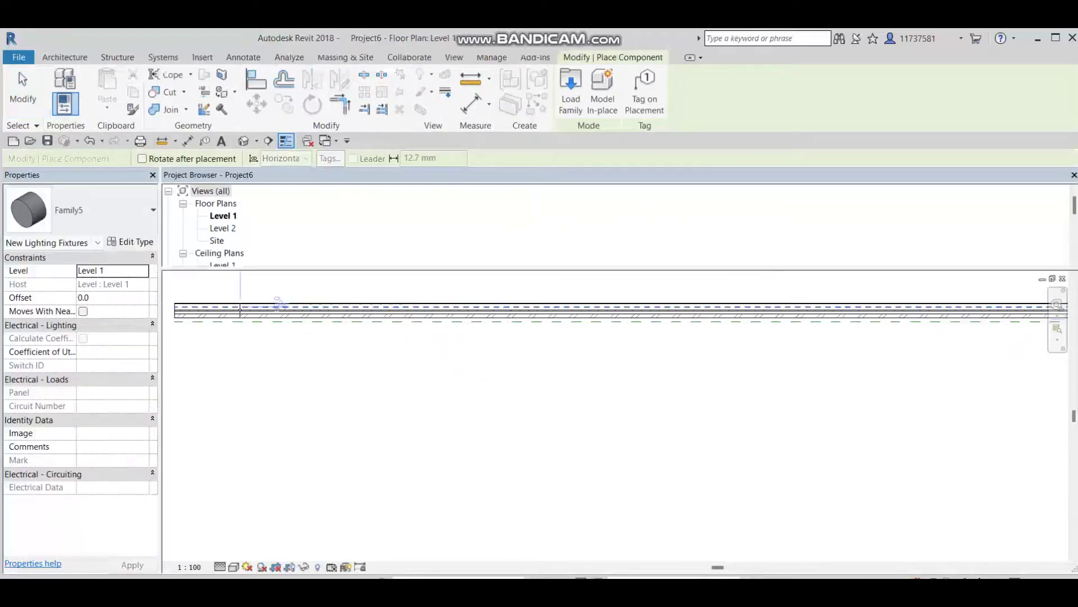
scroll(323, 320, "up", 3)
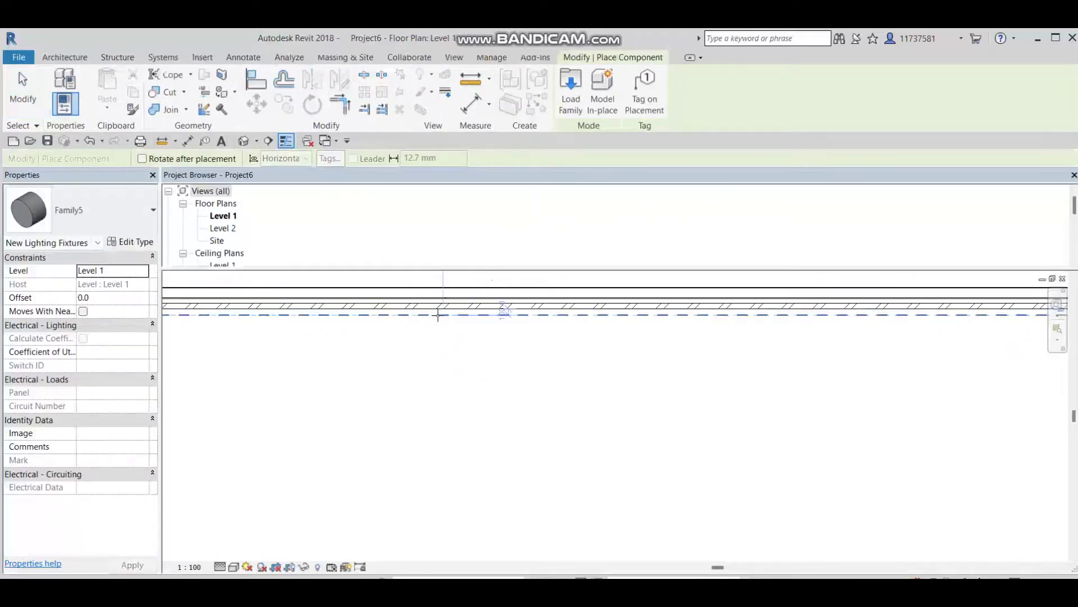
middle_click_drag(423, 315, 219, 364)
scroll(580, 373, "down", 1)
scroll(657, 346, "down", 1)
middle_click_drag(725, 358, 403, 361)
double_click(209, 240)
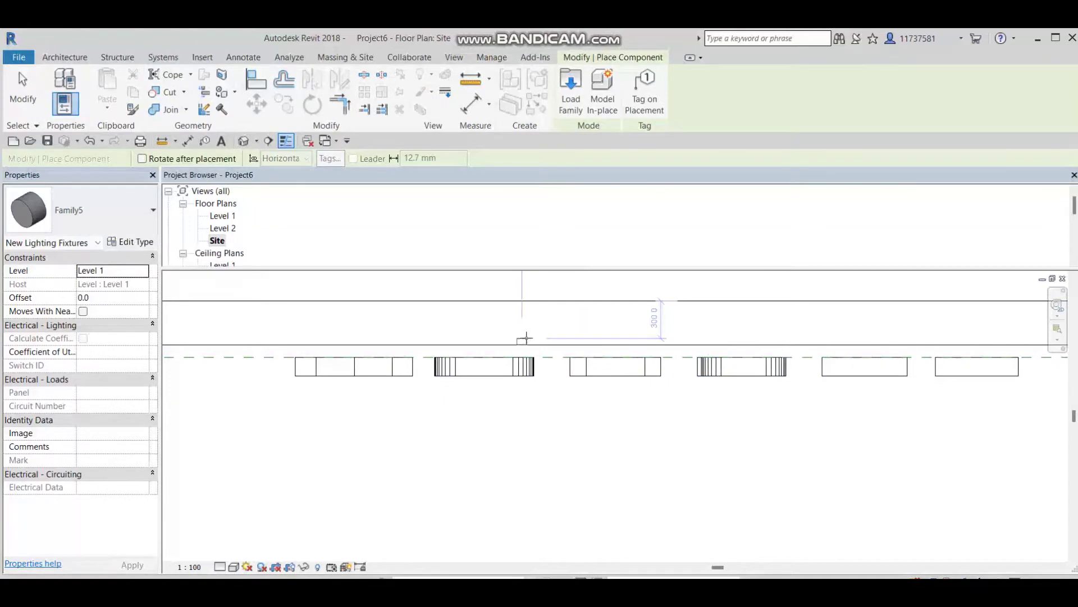
middle_click_drag(474, 369, 535, 386)
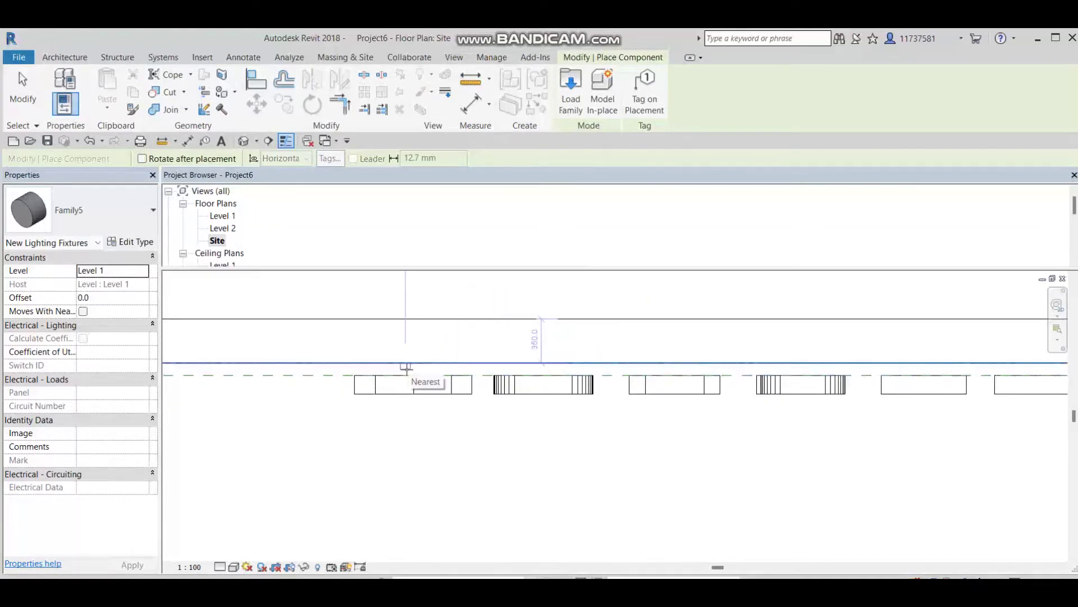
scroll(394, 374, "up", 2)
scroll(395, 374, "up", 2)
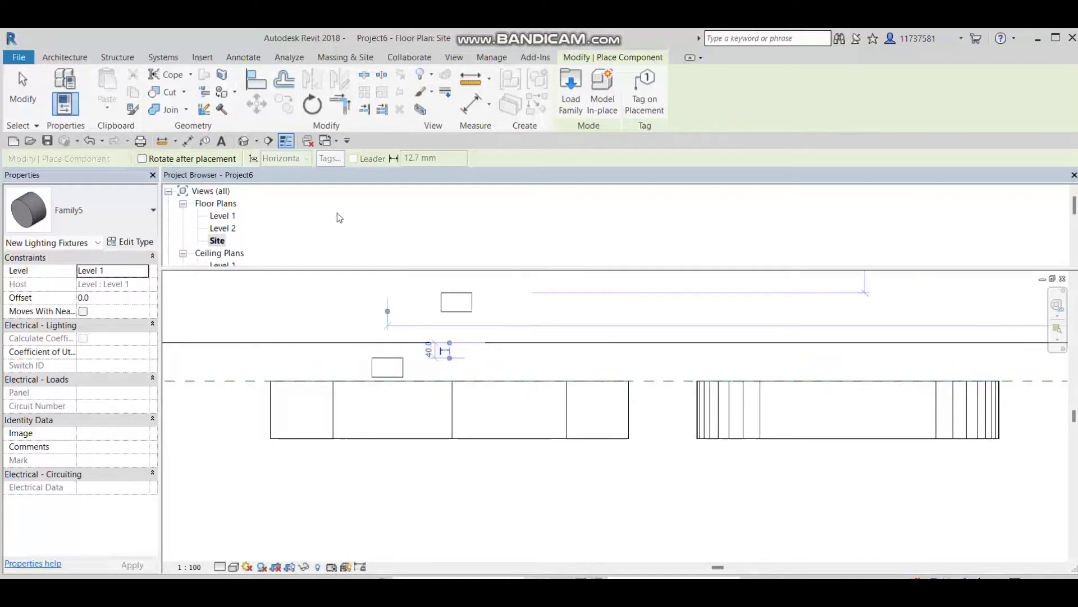
Open the default 3D view, leave component placement and apply the Wireframe visual style.
left_click(243, 140)
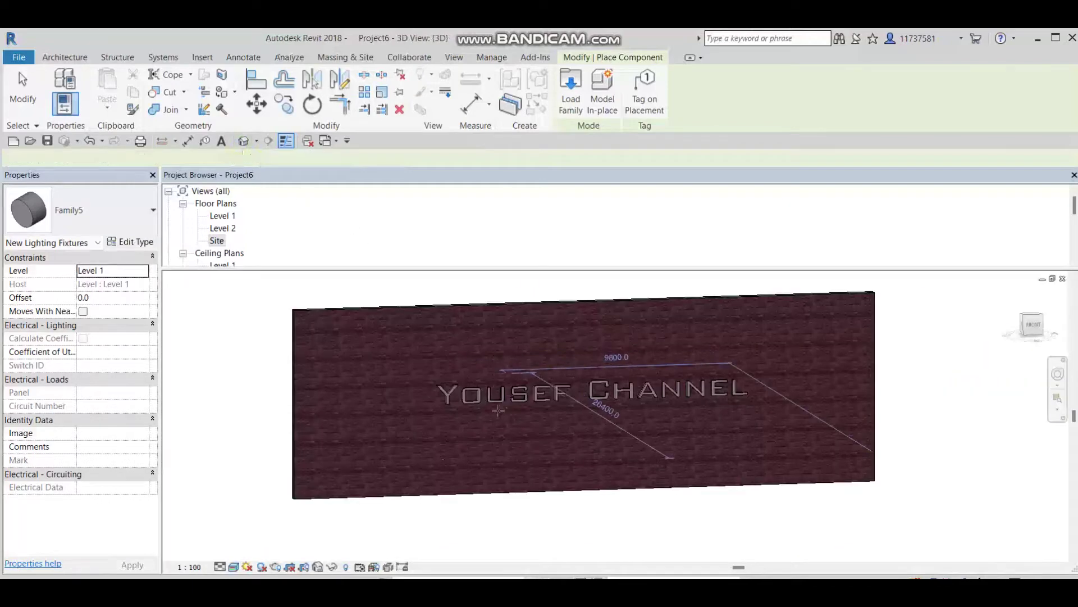
key("Escape")
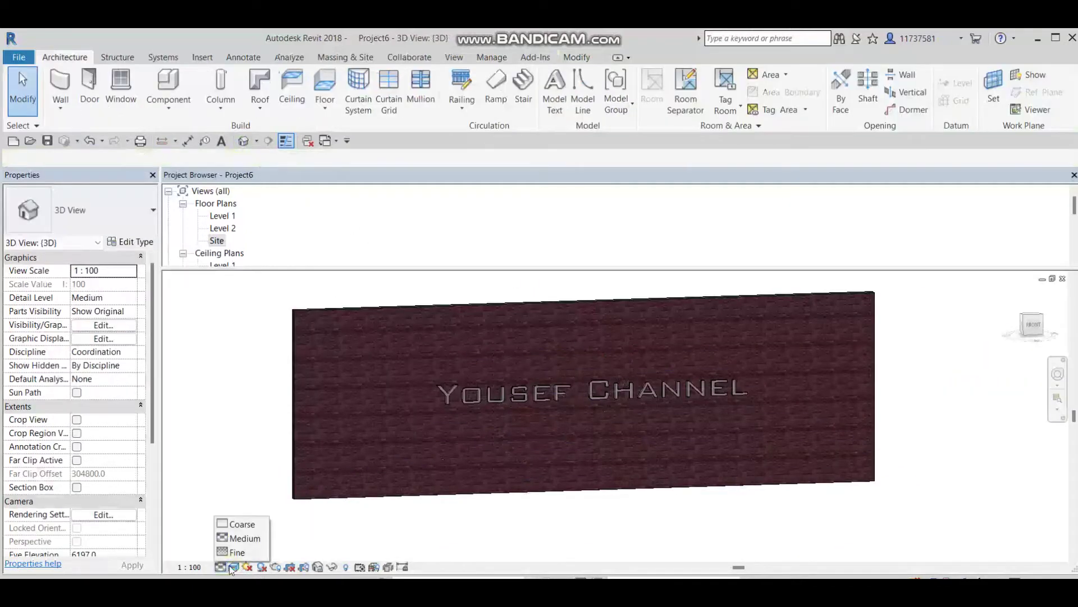
left_click(232, 566)
left_click(264, 482)
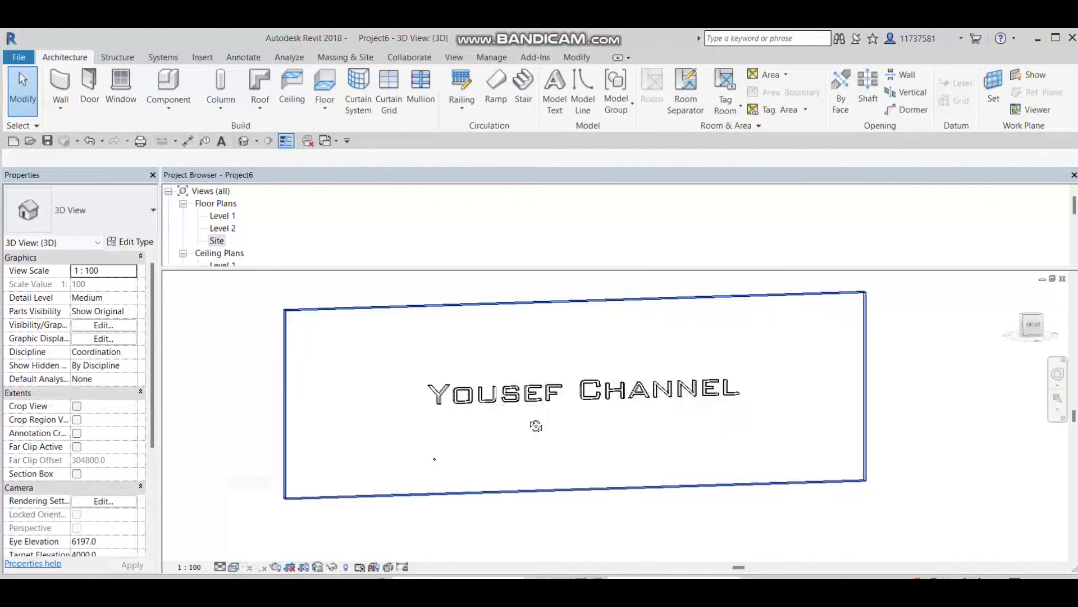
In the front-facing 3D view, move the placed lighting fixture from its centre to the lower stem of the letter Y.
scroll(399, 461, "up", 5)
left_click(401, 460)
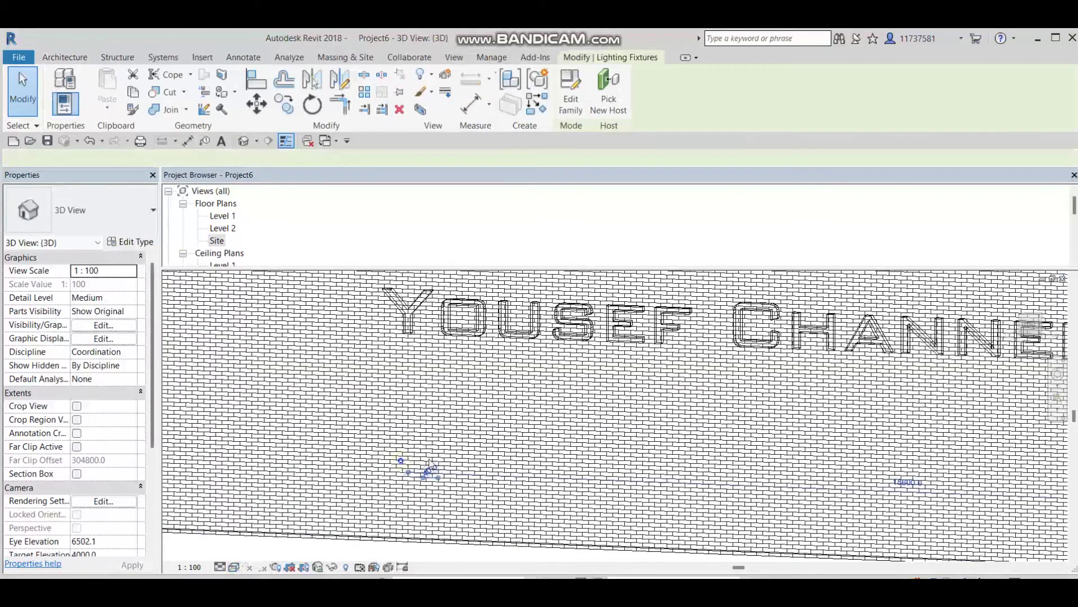
left_click(1035, 336)
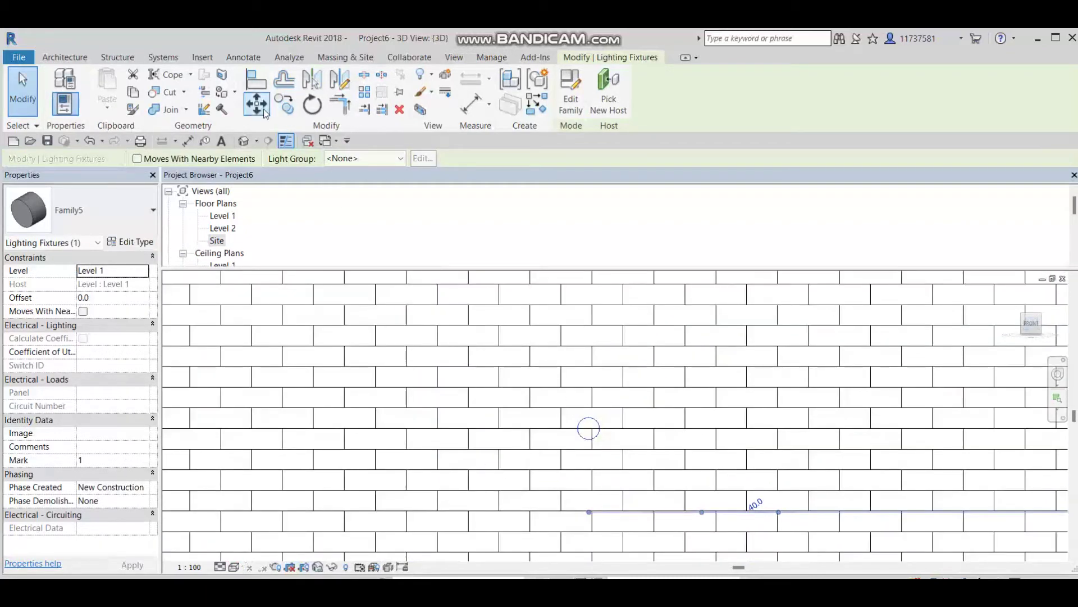
scroll(576, 443, "up", 2)
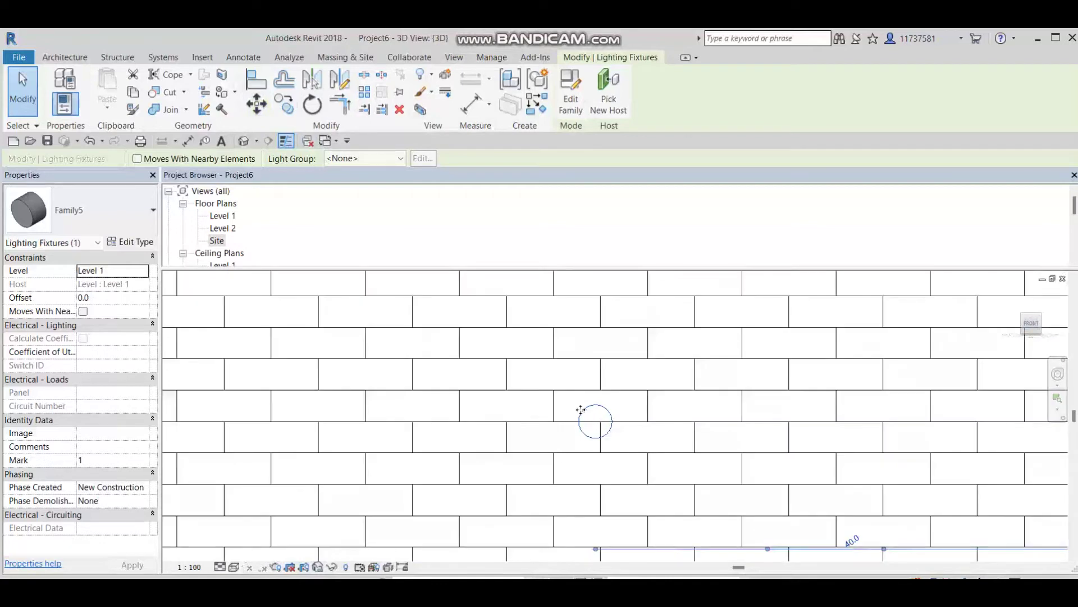
left_click(256, 105)
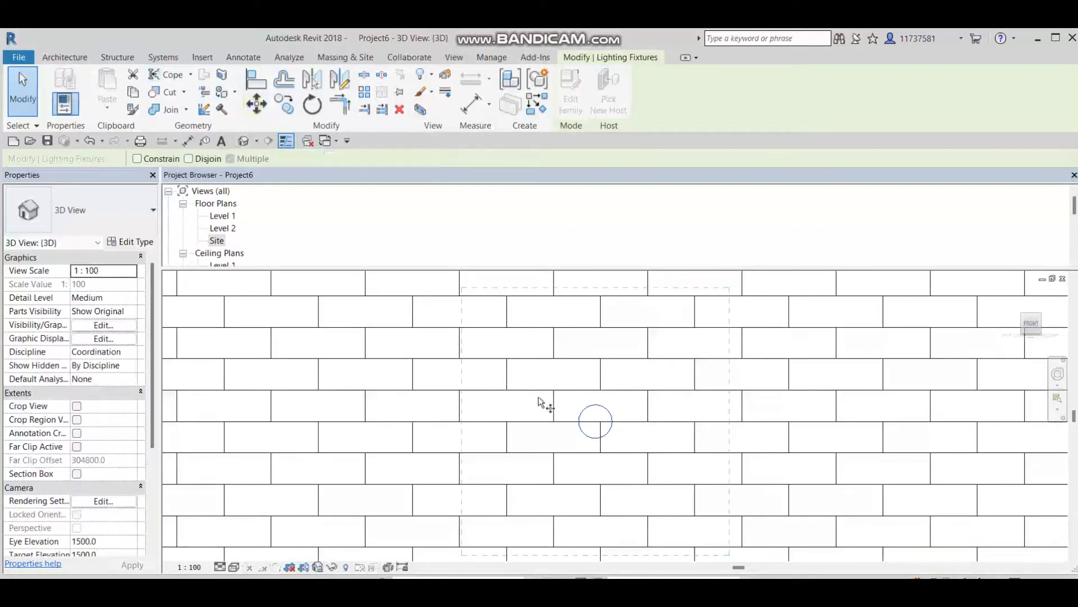
left_click(597, 425)
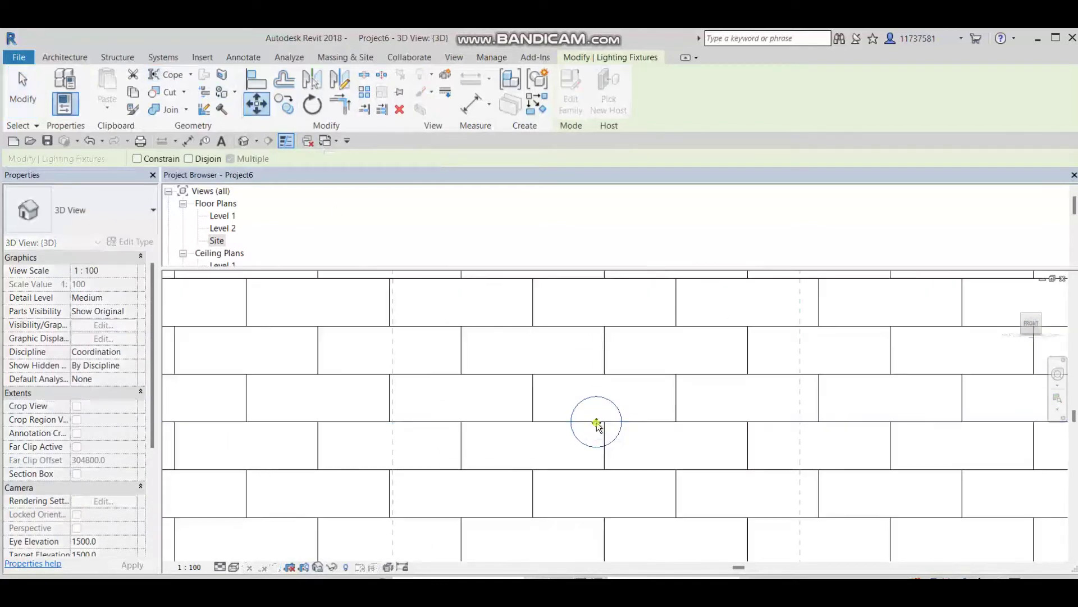
scroll(594, 378, "down", 3)
scroll(399, 440, "up", 3)
scroll(421, 360, "down", 3)
scroll(378, 320, "up", 3)
middle_click_drag(355, 394, 324, 385)
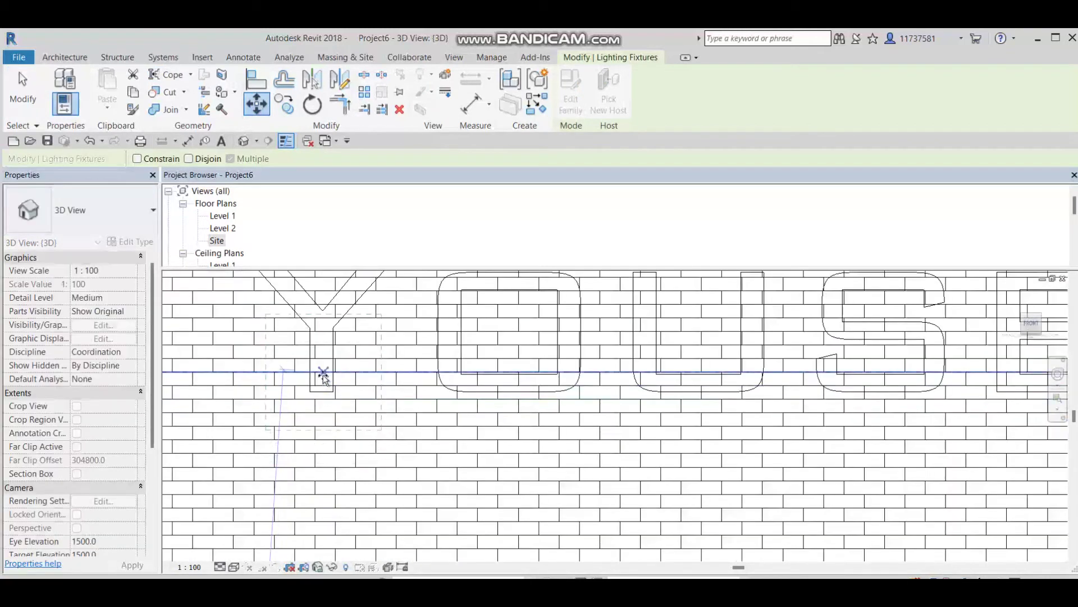
left_click(323, 374)
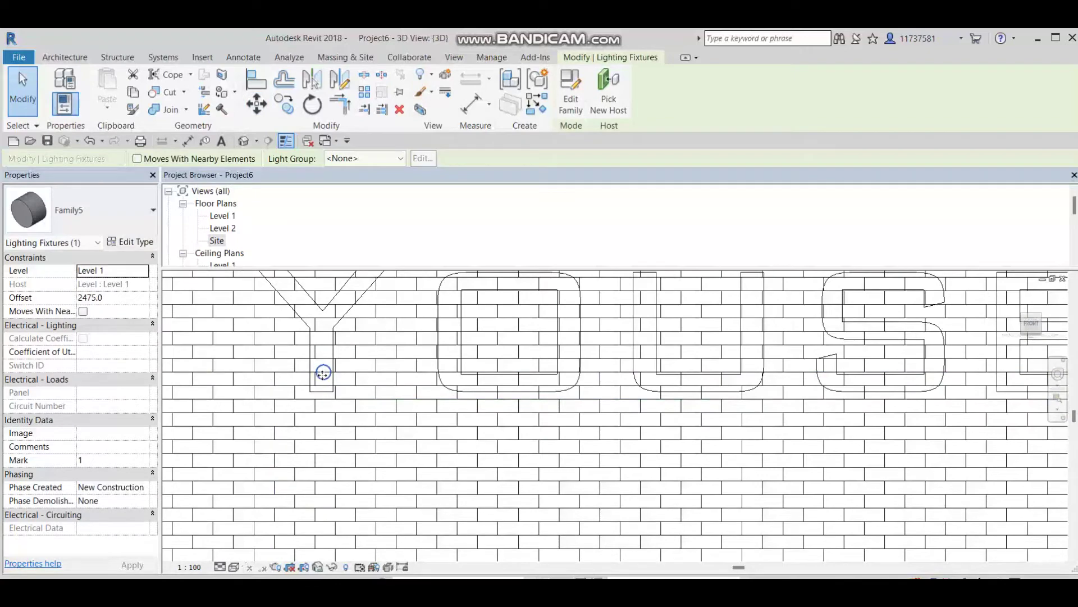
Copy the fixture from the Y's stem to four points on the same letter, two along each upper arm.
left_click(296, 116)
left_click(324, 372)
middle_click_drag(345, 419, 357, 561)
left_click(298, 416)
left_click(256, 372)
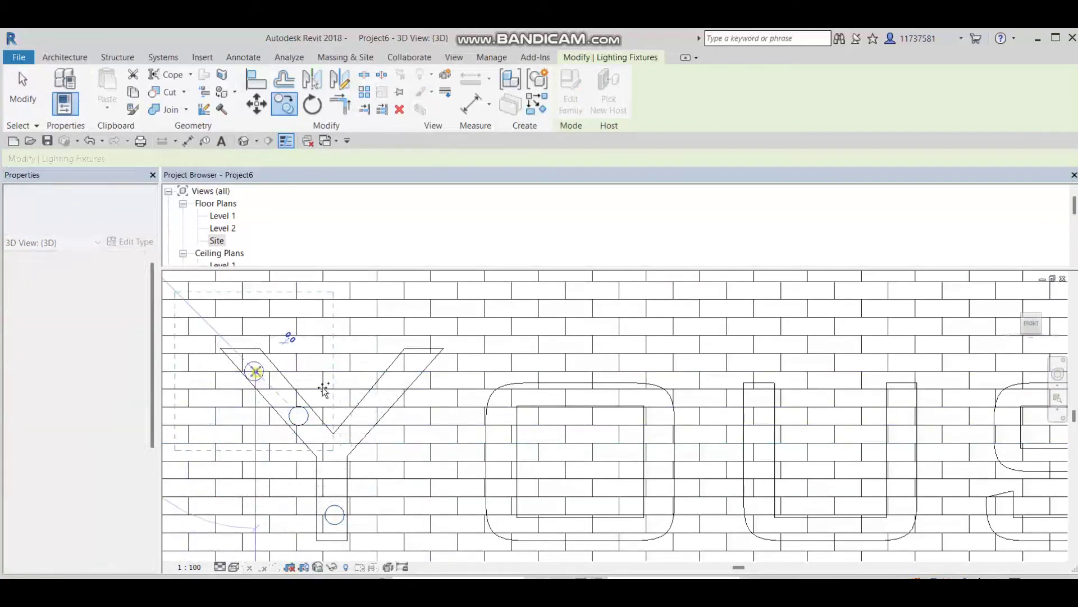
left_click(404, 371)
left_click(368, 413)
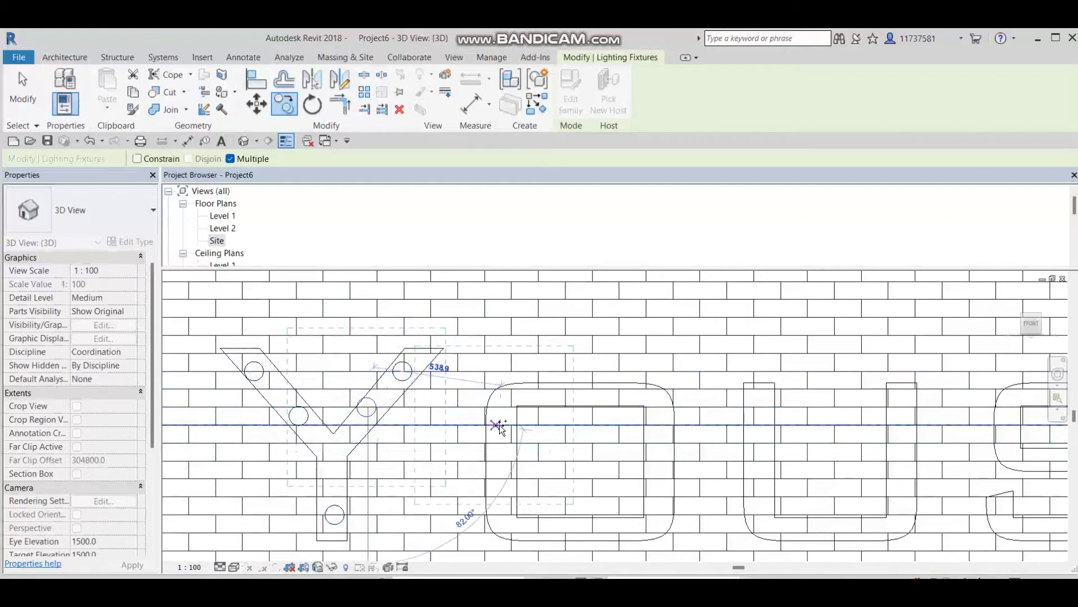
Continue copying the fixture around the outline of the letter O, three along each side and the rest on the lower and upper strokes.
left_click(497, 425)
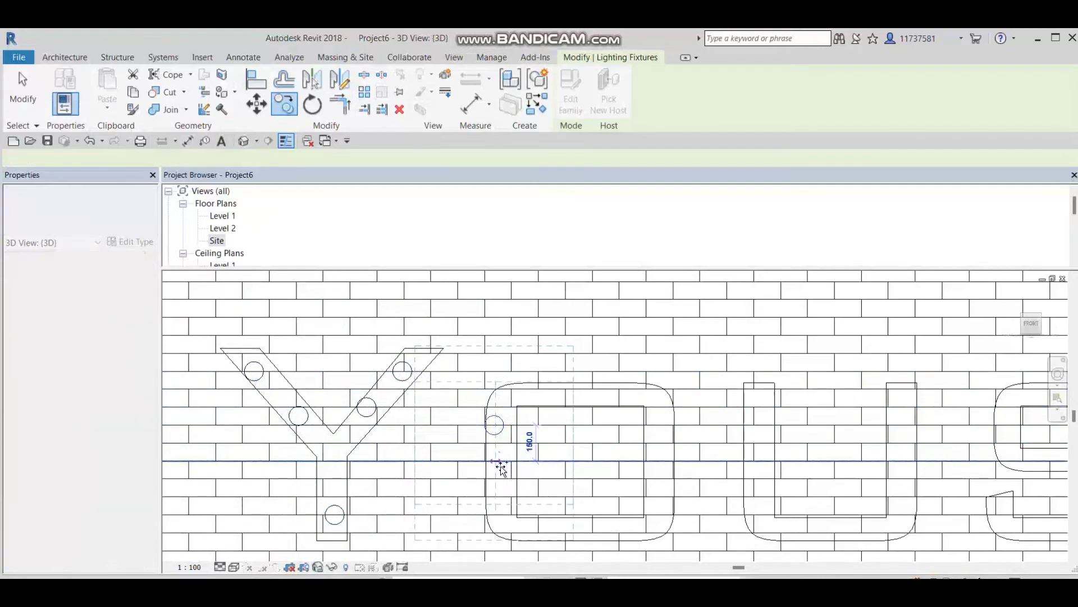
left_click(498, 462)
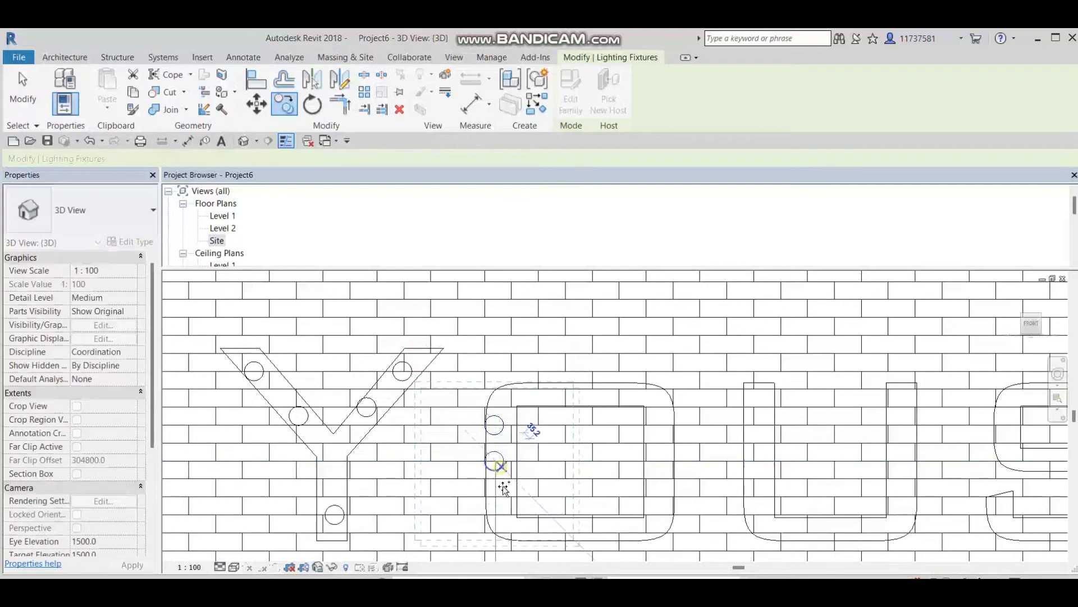
left_click(518, 525)
left_click(585, 524)
left_click(657, 516)
left_click(658, 468)
left_click(658, 426)
left_click(597, 397)
left_click(539, 397)
Copy the fixture to the letter U, two on each upright and one on the bottom stroke.
middle_click_drag(786, 413, 462, 450)
left_click(428, 445)
middle_click_drag(421, 413, 388, 341)
left_click(396, 454)
left_click(394, 452)
left_click(457, 497)
left_click(541, 460)
left_click(541, 388)
Copy the fixture to six points following the curve of the letter S from its upper part to the lower end.
left_click(656, 389)
left_click(707, 354)
left_click(774, 372)
left_click(736, 425)
left_click(716, 496)
left_click(637, 473)
Copy the fixture to the middle, lower and upper bars of the first word's letter E.
middle_click_drag(876, 383, 680, 421)
left_click(728, 463)
left_click(762, 535)
left_click(763, 402)
Copy the fixture to the letter F, three along the stem and one on each horizontal bar.
middle_click_drag(902, 430, 732, 443)
left_click(736, 413)
left_click(727, 523)
left_click(727, 485)
left_click(799, 485)
left_click(844, 413)
Copy the fixture to five points around the letter C, including the bottom stroke and both open ends.
middle_click_drag(844, 412, 264, 426)
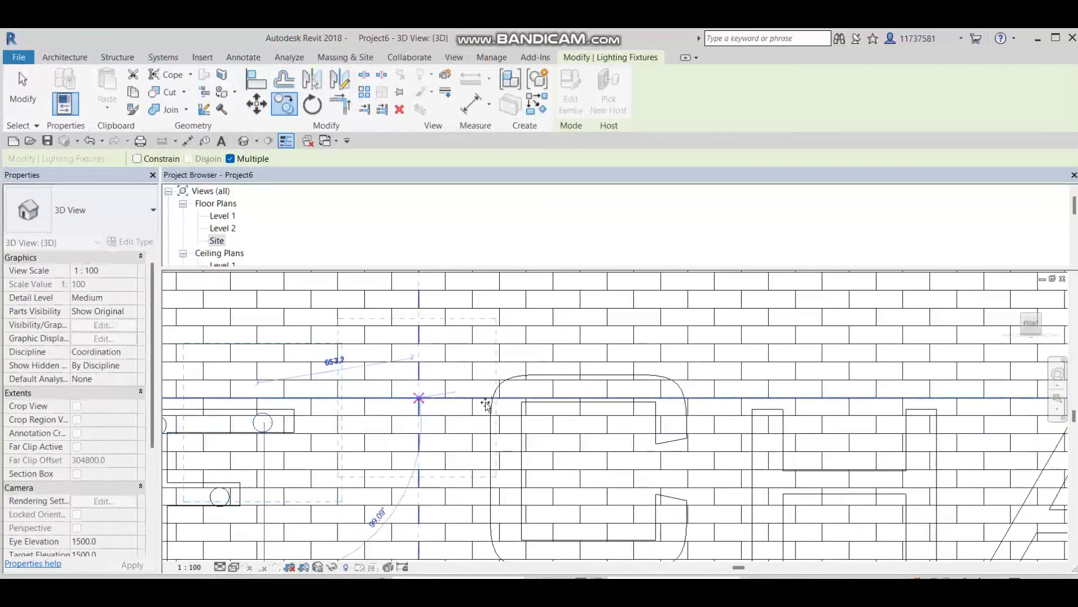
middle_click_drag(507, 500, 412, 396)
left_click(502, 456)
left_click(578, 428)
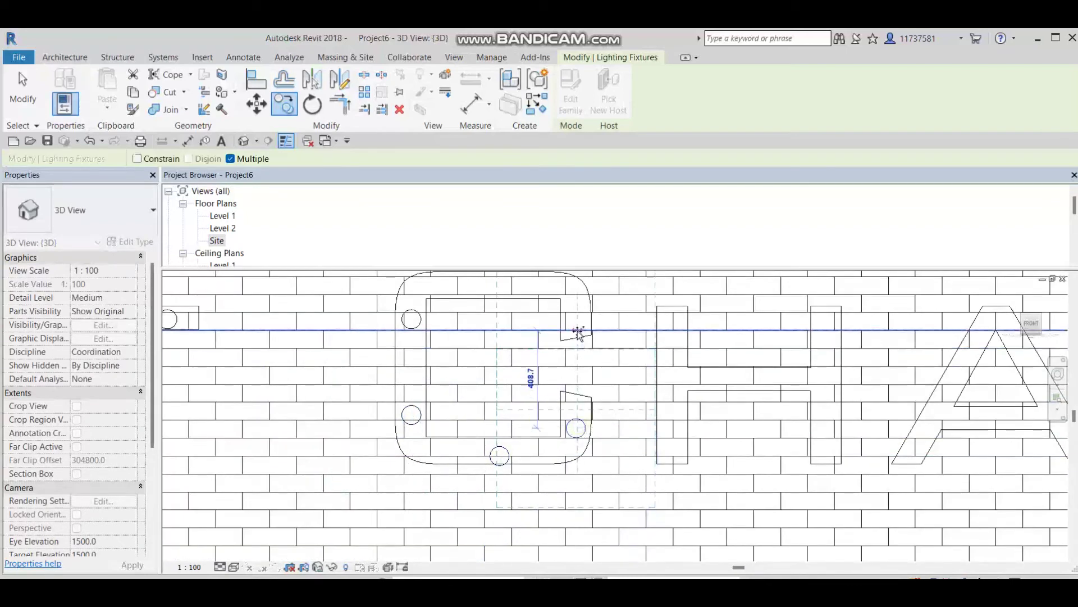
left_click(578, 330)
Copy the fixture to the letter H, two on each upright and one on the crossbar.
middle_click_drag(665, 342, 607, 363)
left_click(612, 359)
left_click(611, 459)
left_click(684, 398)
left_click(766, 351)
left_click(765, 459)
Copy the fixture to four points on the letter A: both lower legs, the left slope and the apex.
middle_click_drag(874, 458, 679, 474)
left_click(665, 476)
left_click(703, 403)
left_click(742, 362)
left_click(803, 457)
Copy the fixture to the upper and lower ends of both uprights of the first letter N.
middle_click_drag(888, 488, 629, 487)
left_click(646, 468)
left_click(646, 367)
left_click(799, 482)
left_click(800, 368)
Copy the fixture to the four upright ends of the second letter N.
middle_click_drag(882, 463, 556, 492)
left_click(572, 511)
left_click(571, 395)
left_click(724, 505)
left_click(724, 395)
Copy the fixture to the second word's letter E, two on the stem and one on each horizontal bar.
middle_click_drag(674, 406, 270, 407)
left_click(429, 394)
left_click(429, 514)
left_click(554, 514)
left_click(554, 385)
left_click(508, 449)
Copy the fixture to the two ends of the letter L's stem and the end of its foot, finishing the copy.
left_click(642, 395)
left_click(642, 510)
left_click(753, 511)
scroll(731, 506, "down", 5)
key("Escape")
key("Escape")
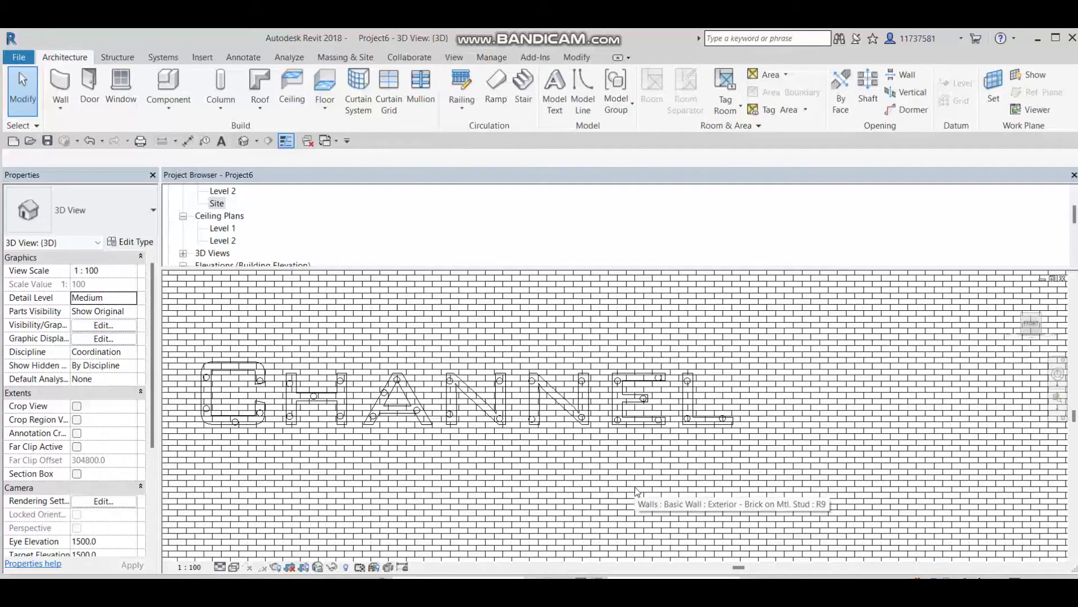
In the Site floor plan, place a perspective camera in front of the wall's left half, aimed at the gap between the two words.
scroll(637, 492, "down", 2)
scroll(237, 228, "up", 1)
scroll(230, 239, "down", 2)
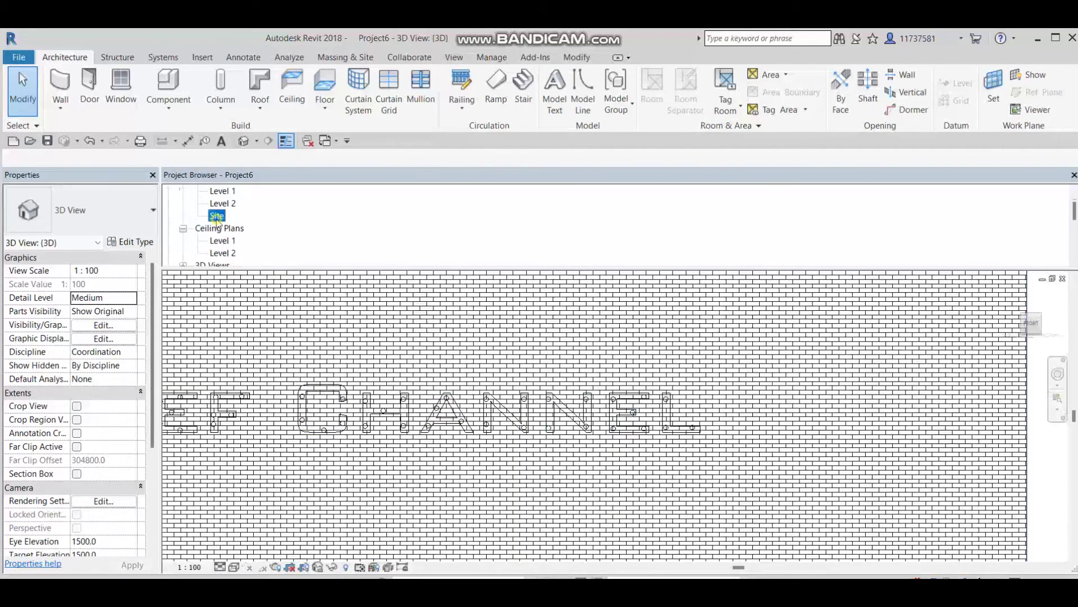
double_click(217, 217)
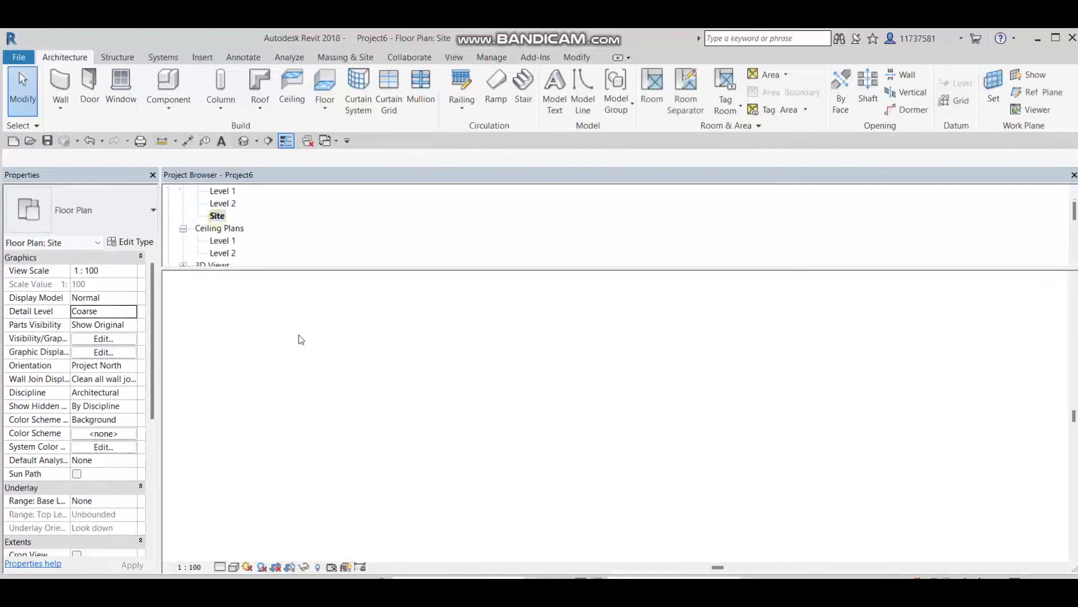
left_click(256, 141)
left_click(263, 174)
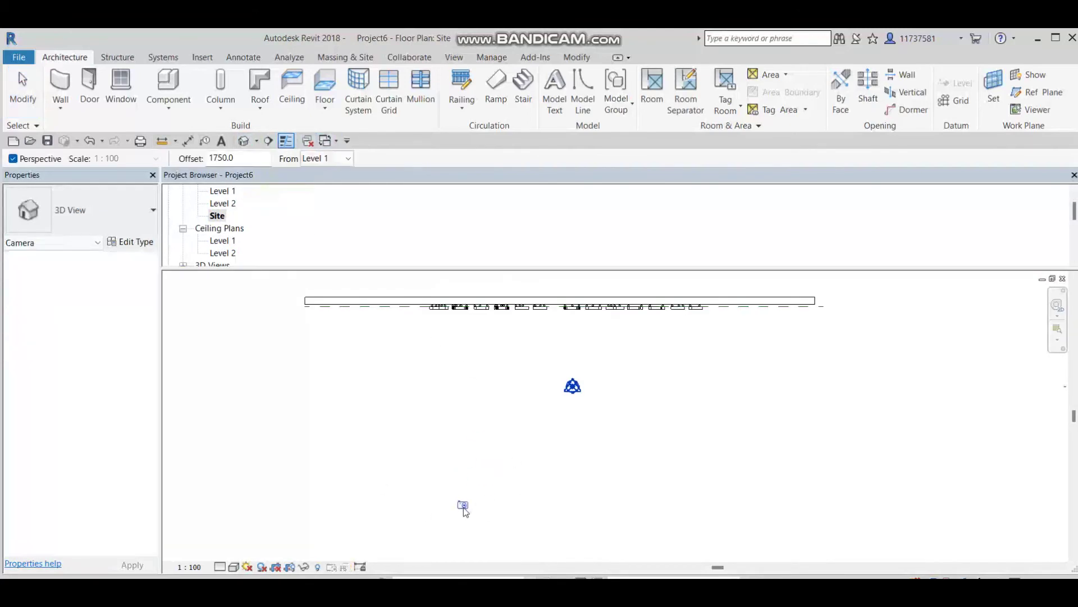
left_click(454, 542)
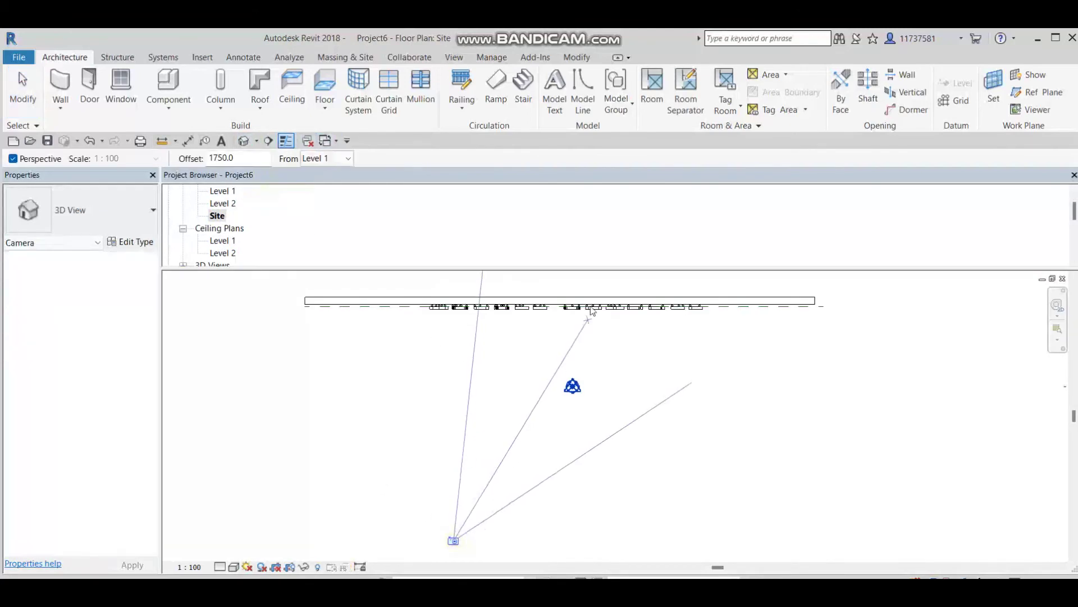
left_click(547, 302)
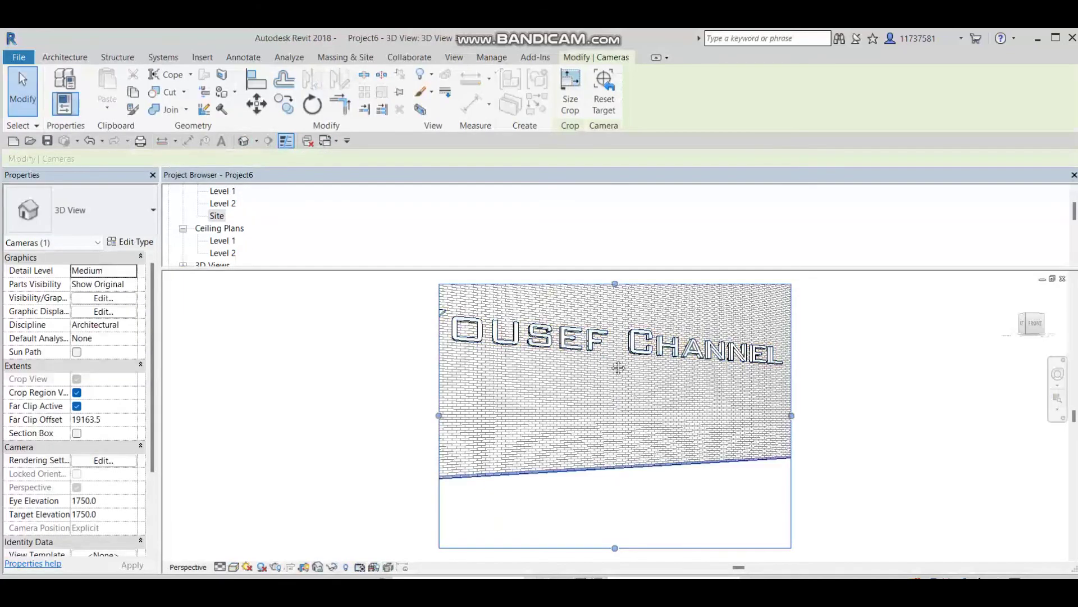
Extend the camera view's crop region past the Y and upward, and raise its lower edge to the wall's base.
middle_click_drag(619, 368, 590, 439)
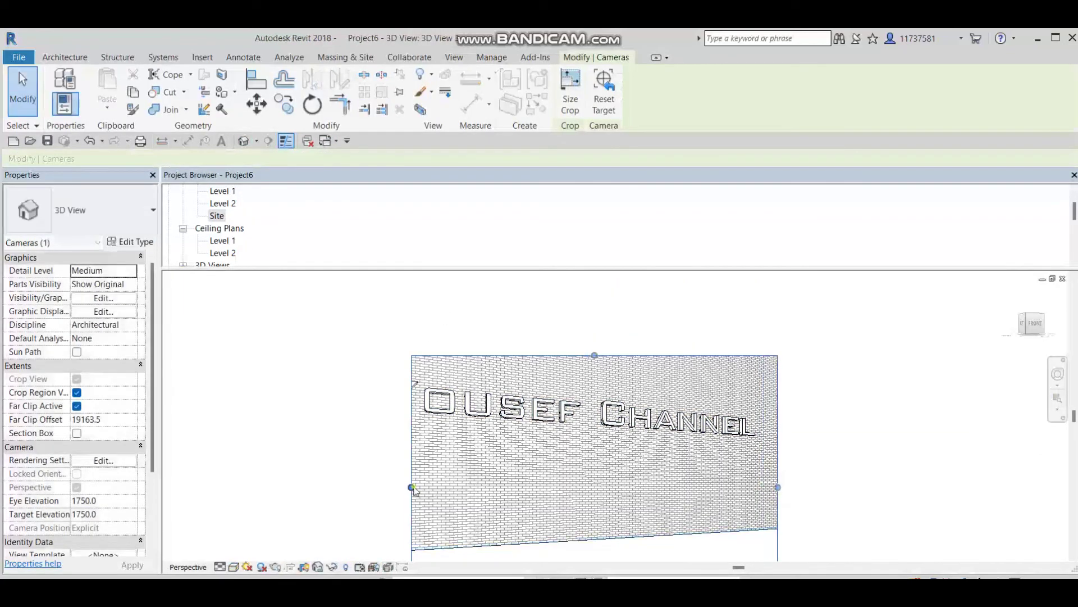
left_click_drag(411, 487, 351, 487)
left_click_drag(564, 355, 565, 308)
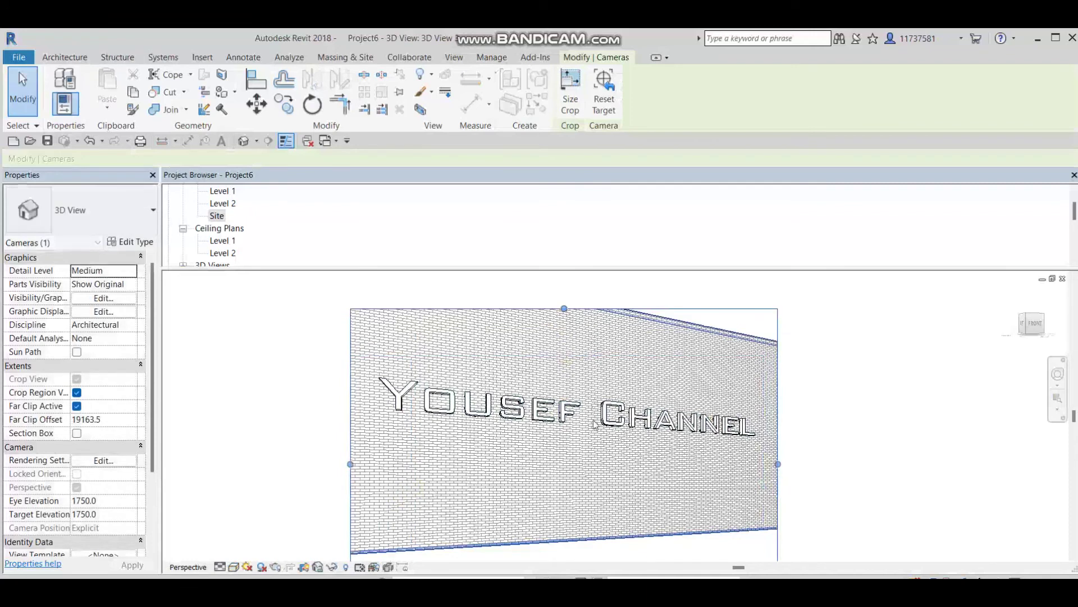
scroll(592, 434, "down", 1)
middle_click_drag(592, 434, 579, 402)
scroll(563, 533, "down", 1)
middle_click_drag(562, 488, 550, 419)
left_click_drag(545, 491, 535, 441)
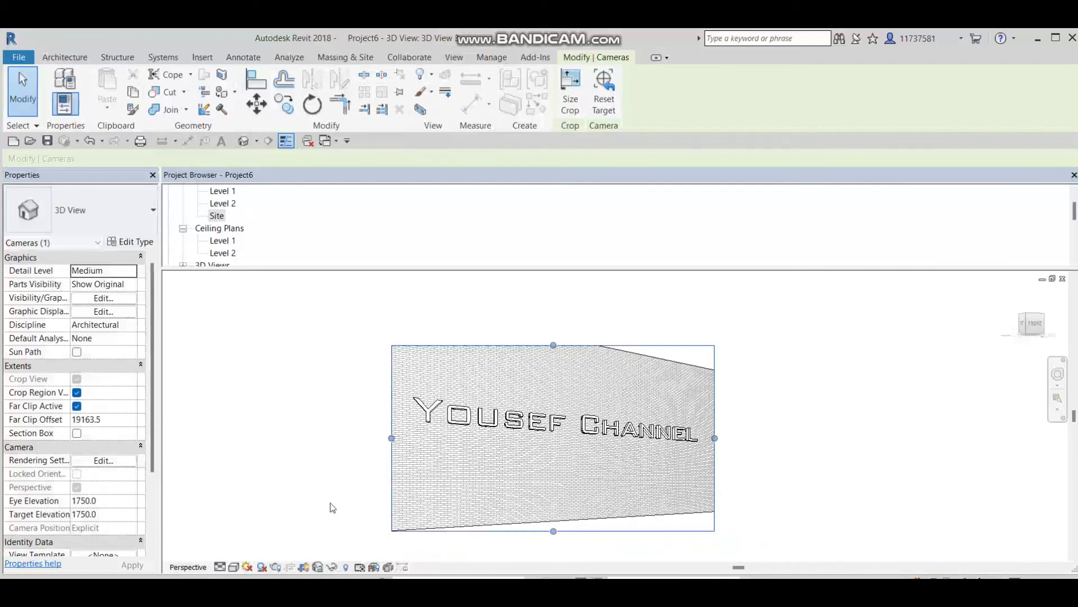
Render the camera view at High quality with the Interior: Artificial only lighting scheme.
key("r")
key("r")
left_click(144, 99)
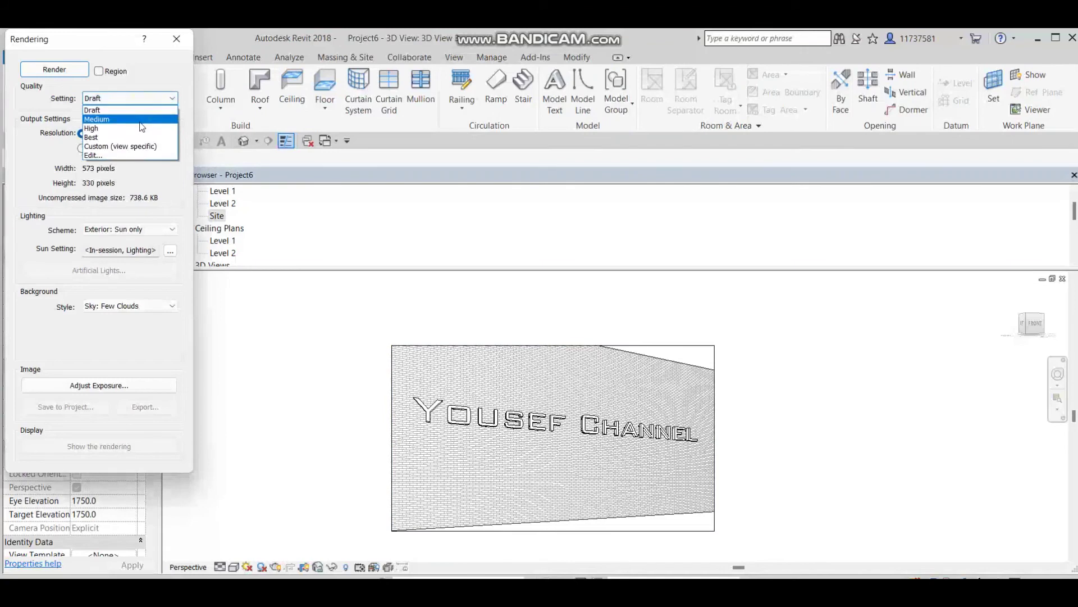
left_click(138, 129)
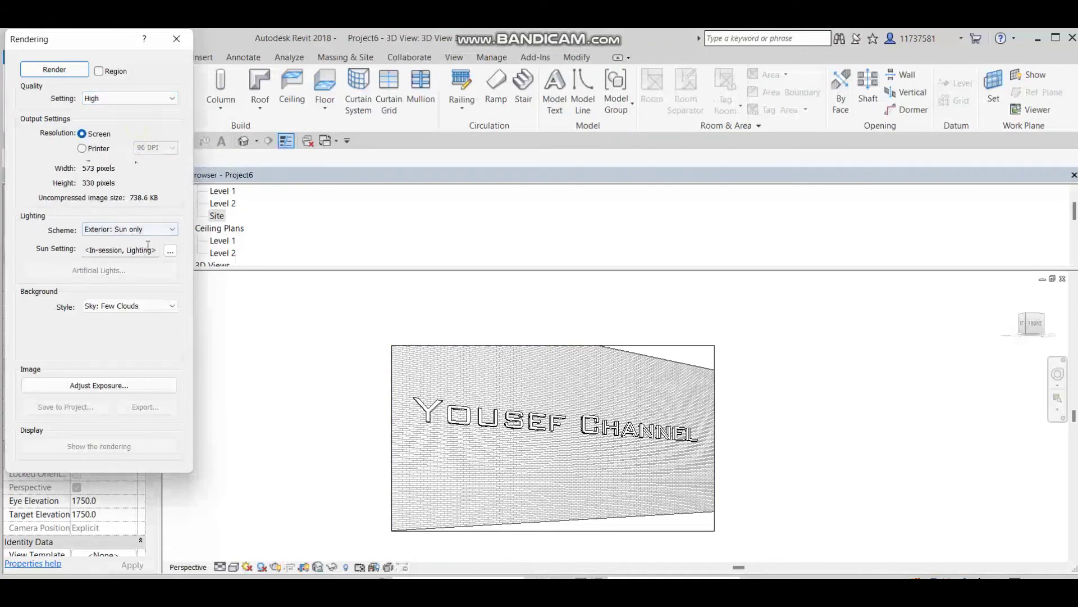
left_click(167, 231)
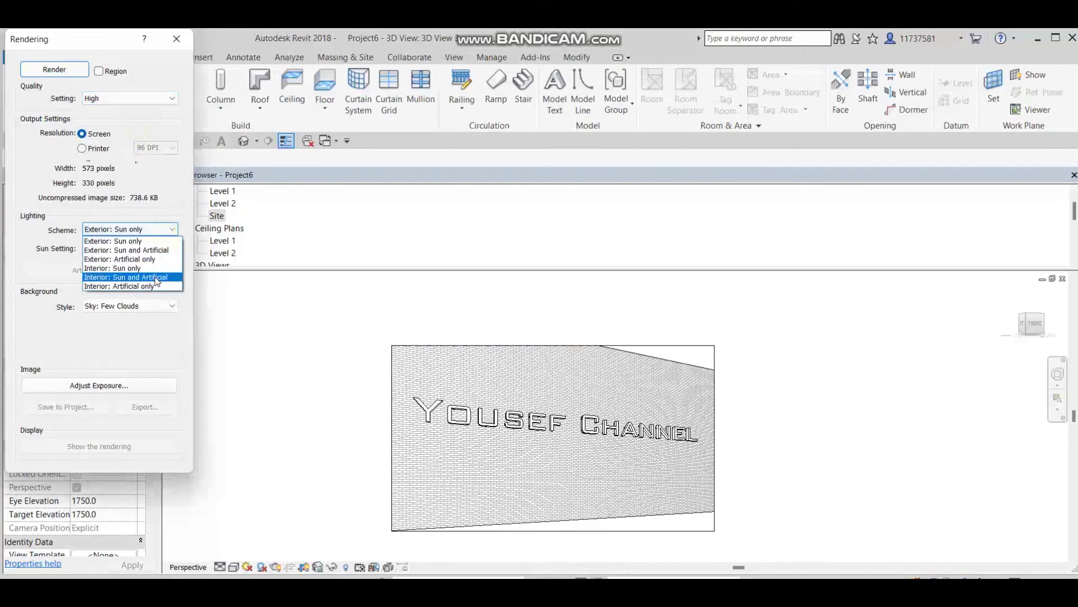
left_click(155, 288)
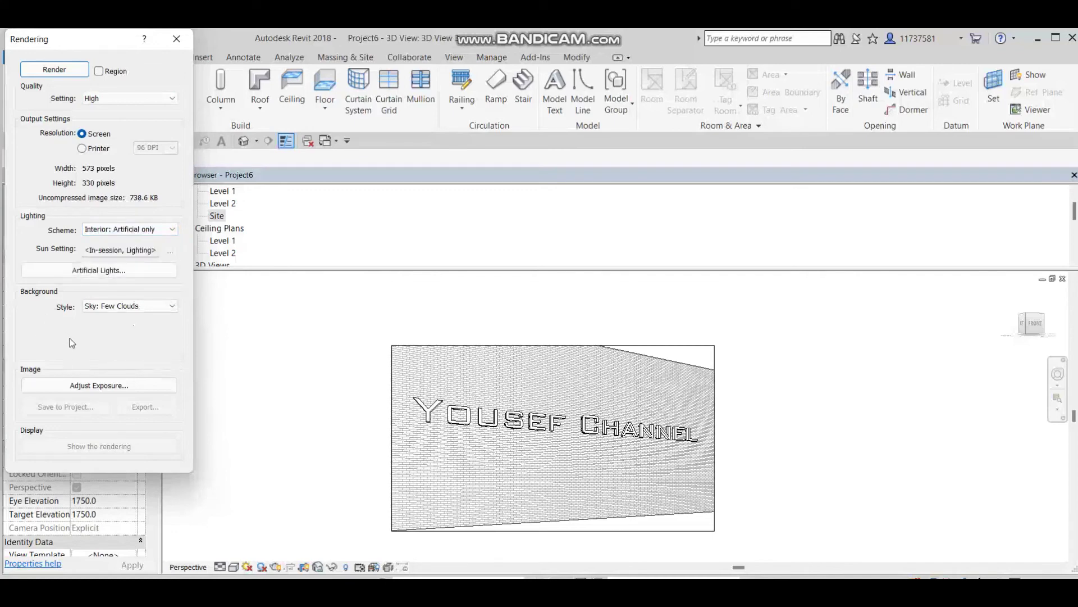
left_click(63, 71)
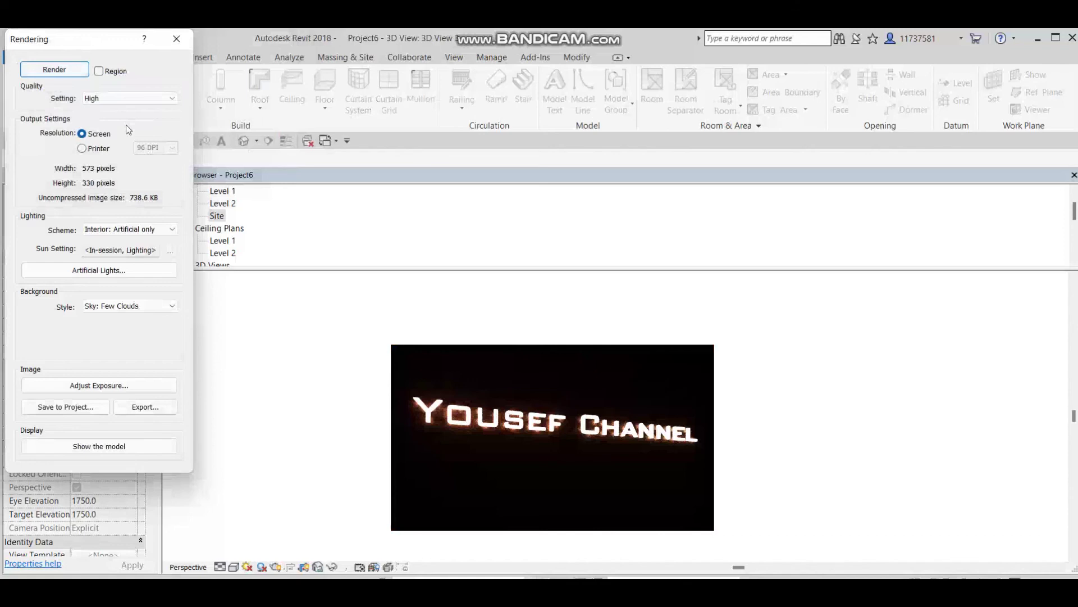
Brighten the rendered sign image by adjusting its exposure value, trying 3.80 and settling on 4.49.
left_click(99, 385)
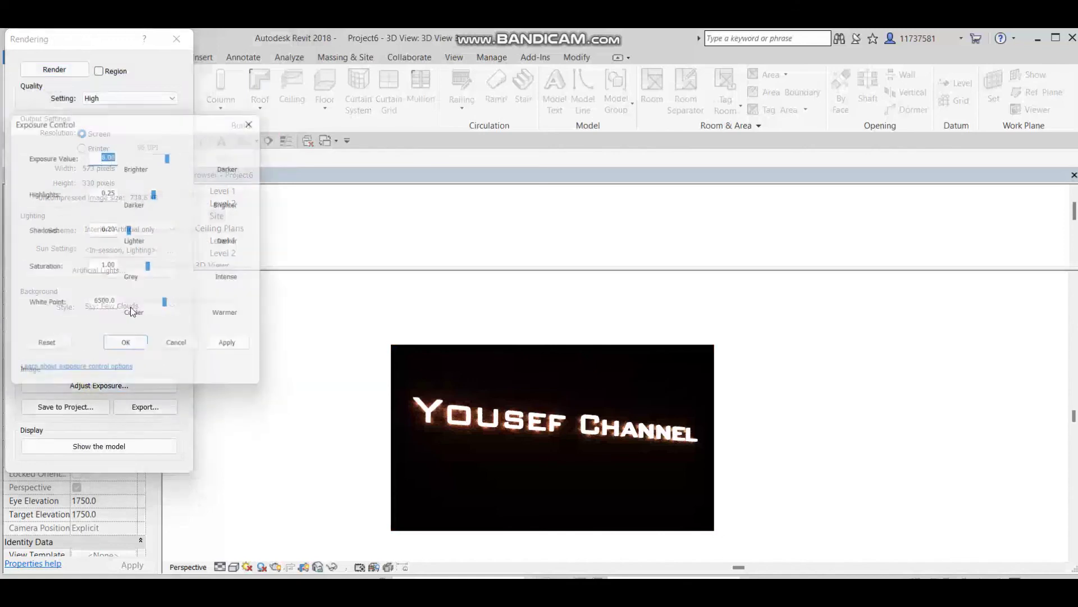
left_click_drag(174, 155, 156, 162)
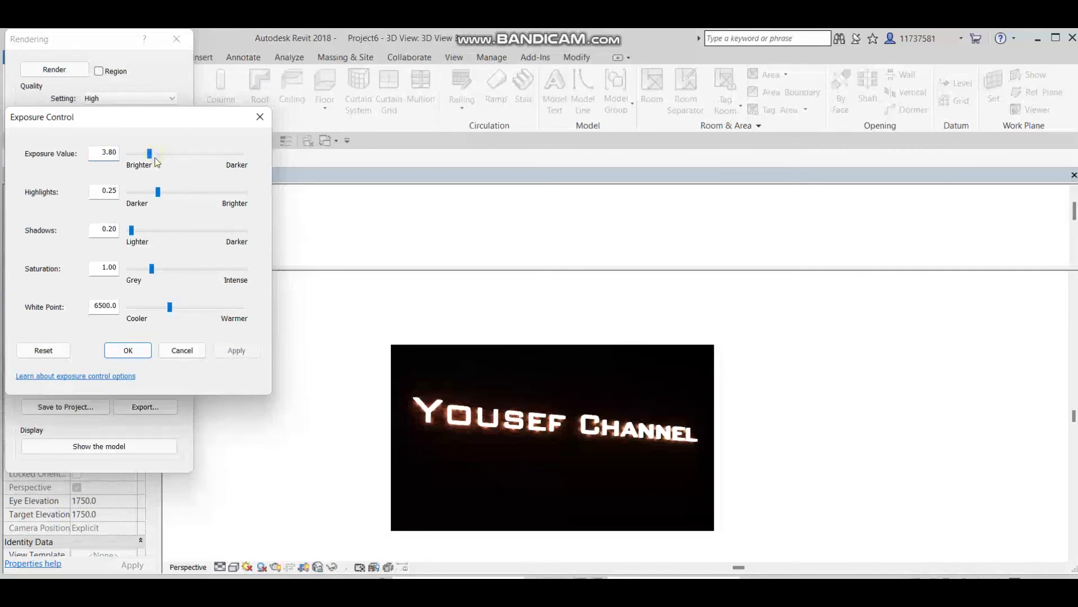
left_click(237, 350)
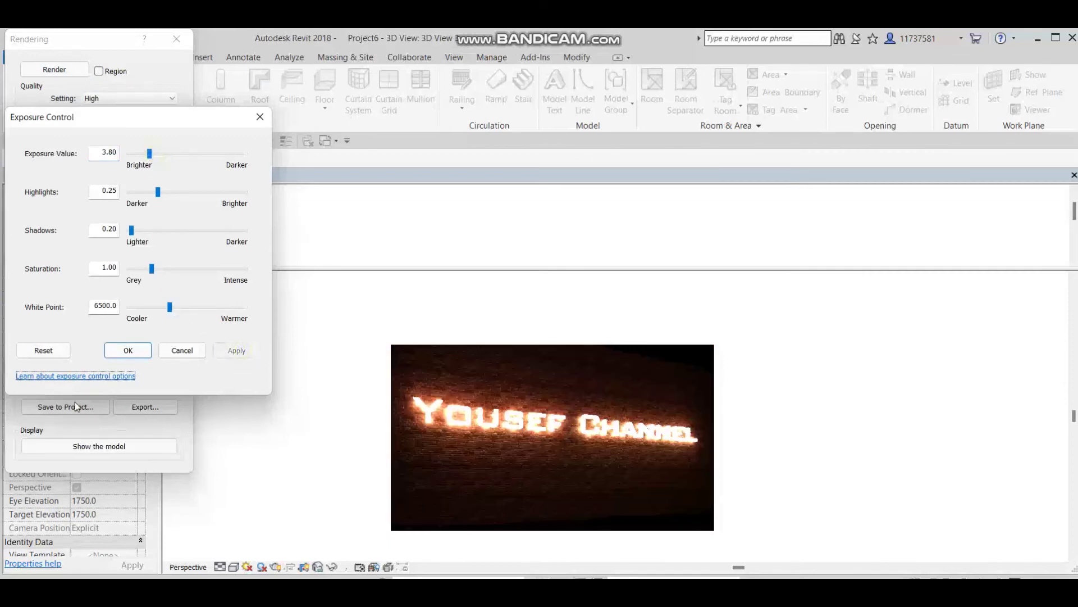
left_click_drag(150, 154, 157, 159)
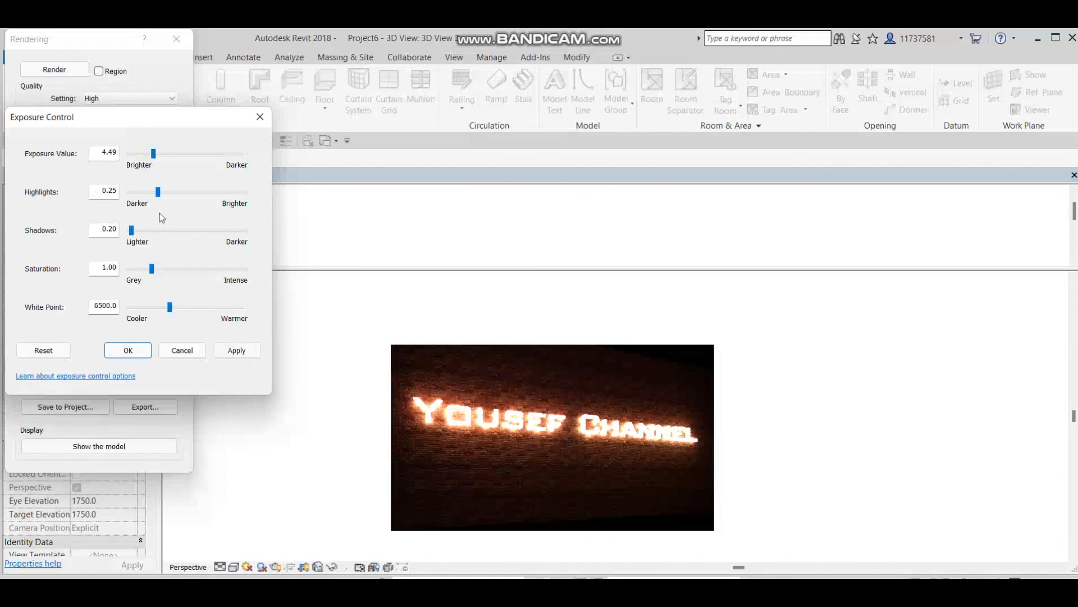
left_click(236, 350)
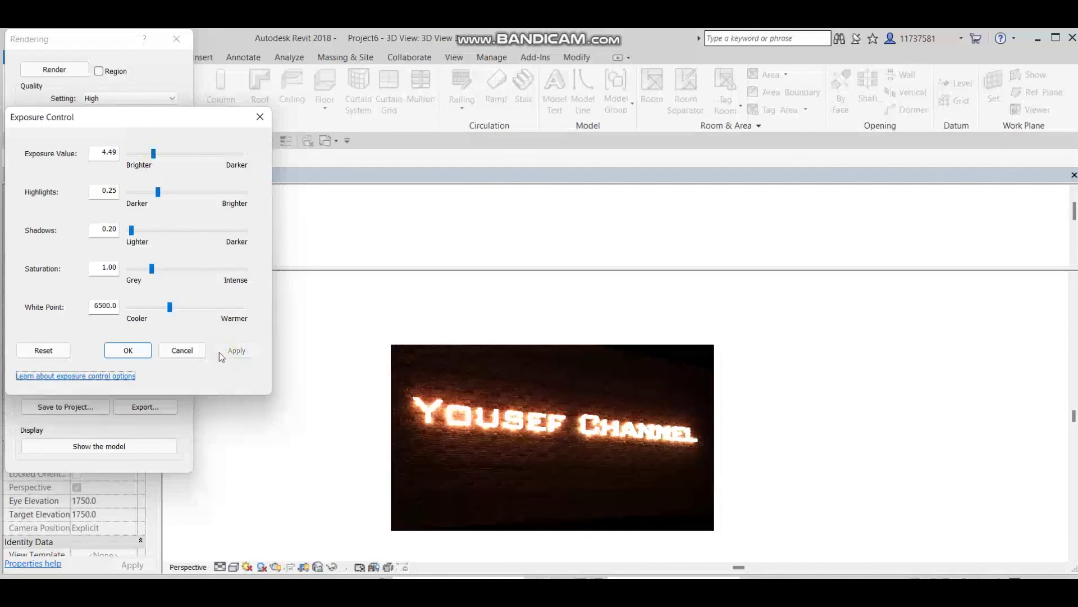
left_click(126, 351)
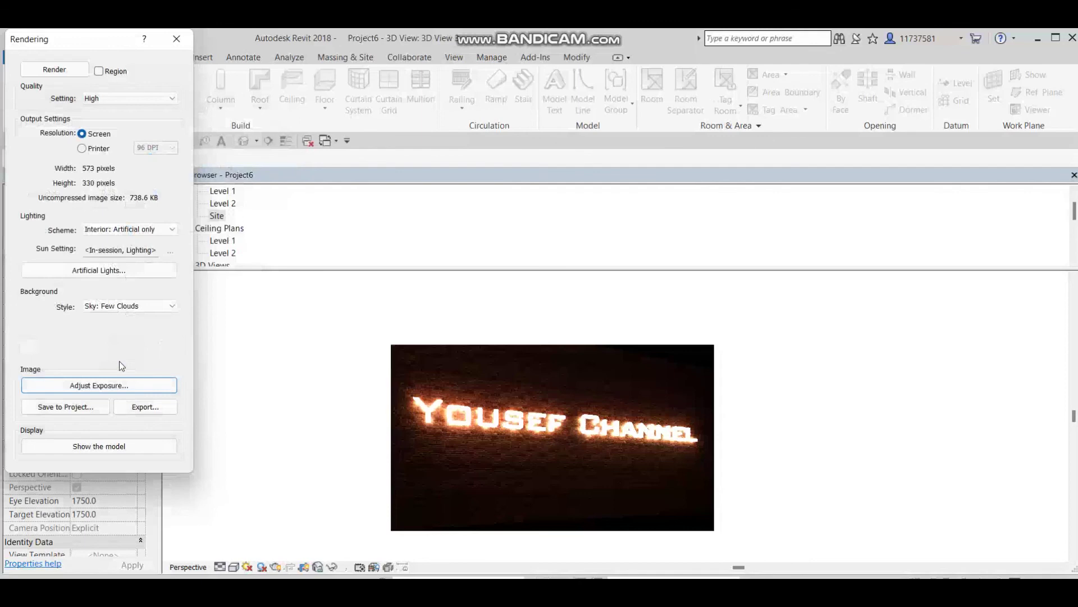